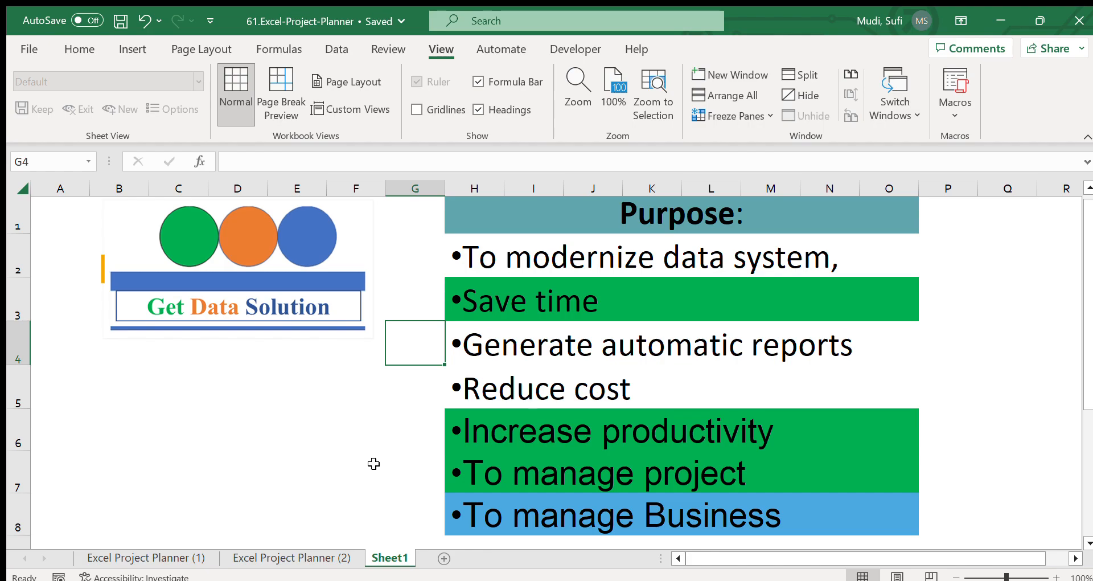
# Open the Excel Project Planner (2) sheet and look over its task table, Plan and Actual bars, and timeline
pyautogui.click(283, 558)
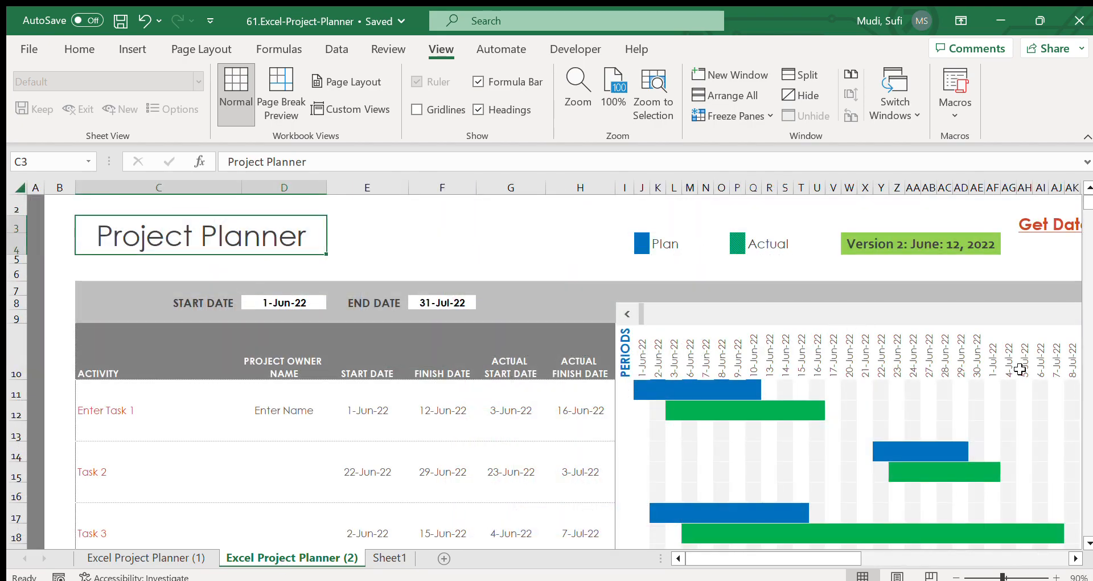
pyautogui.click(1075, 558)
pyautogui.click(1075, 558)
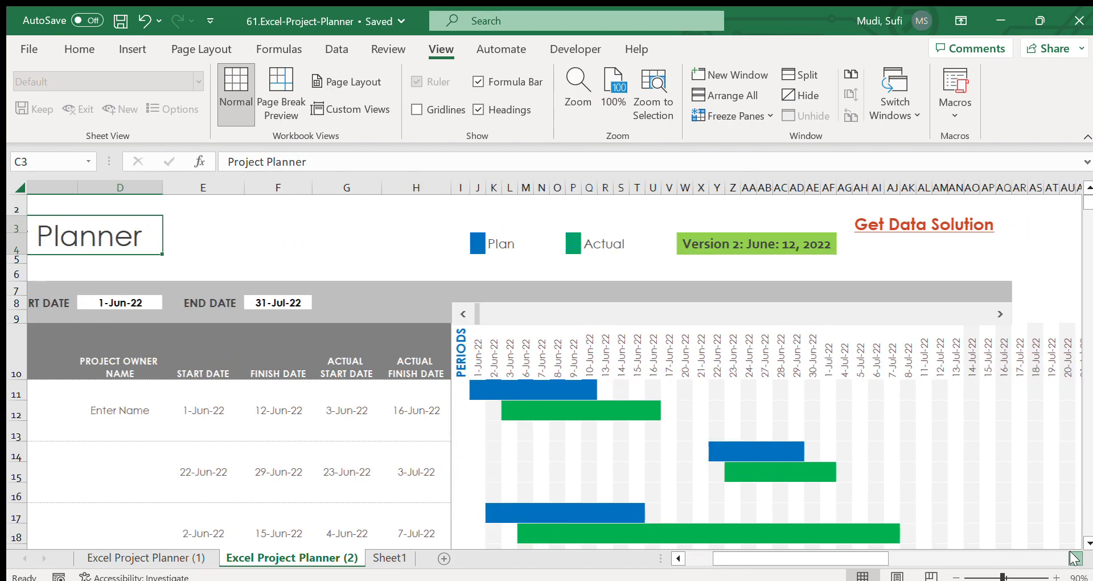
pyautogui.scroll(-4, 1086, 543)
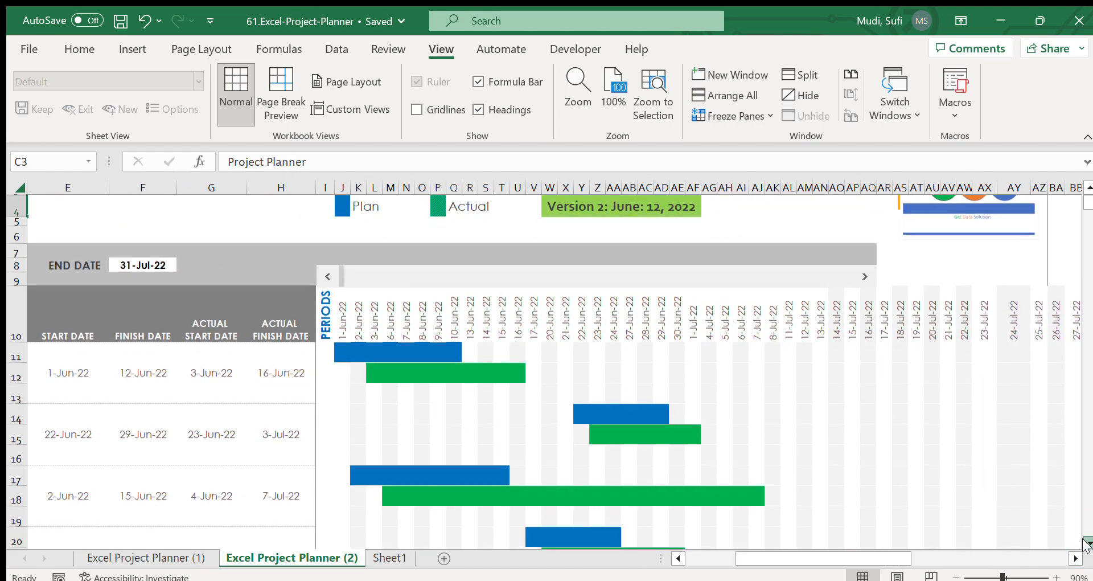
pyautogui.scroll(-3, 1086, 544)
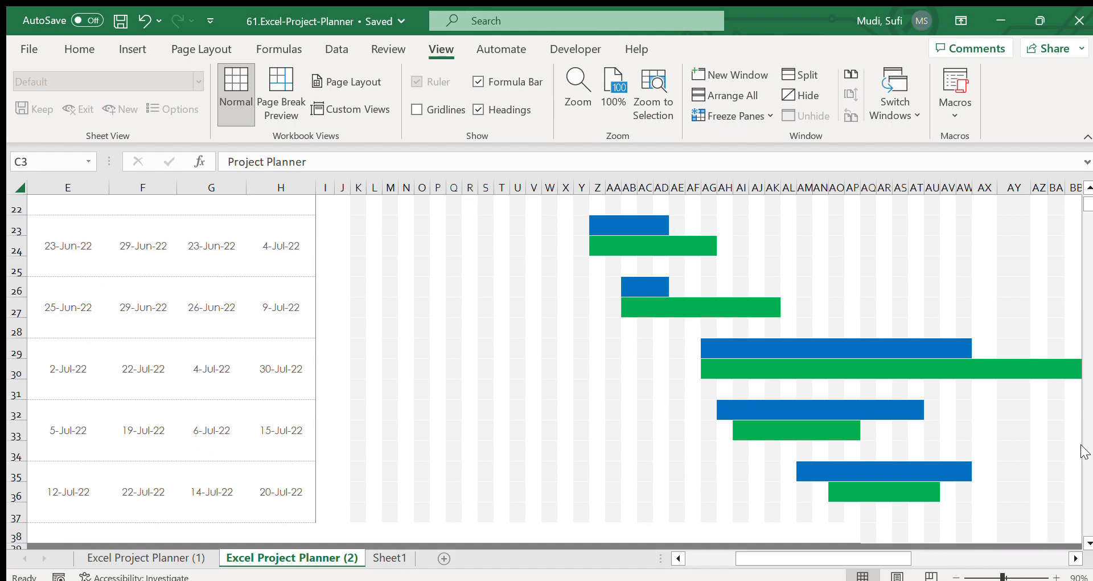
pyautogui.scroll(-1, 1088, 202)
pyautogui.moveTo(1088, 203); pyautogui.dragTo(1086, 185)
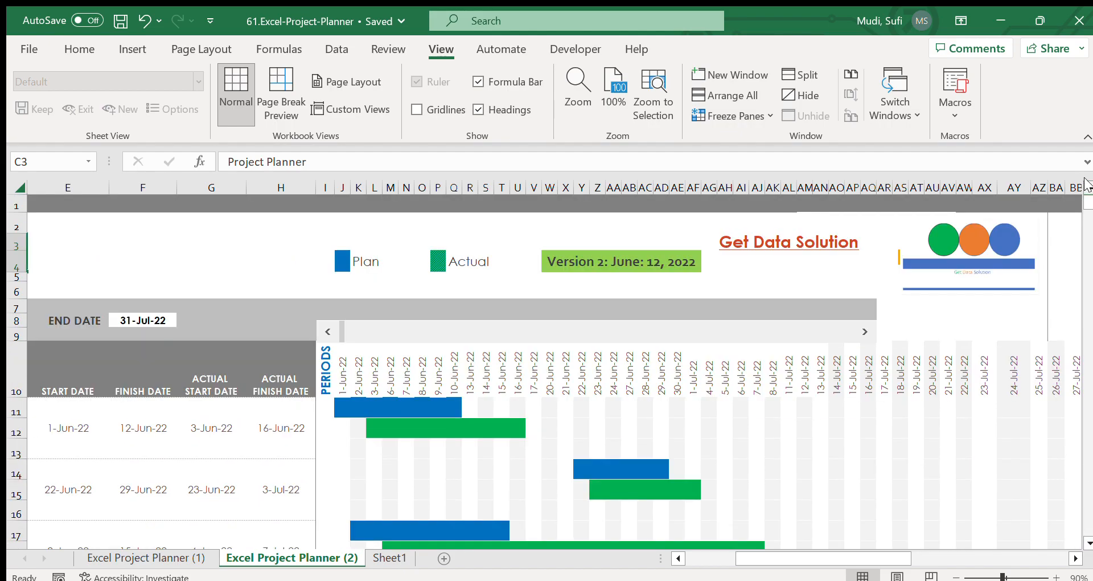
pyautogui.click(678, 558)
pyautogui.click(676, 559)
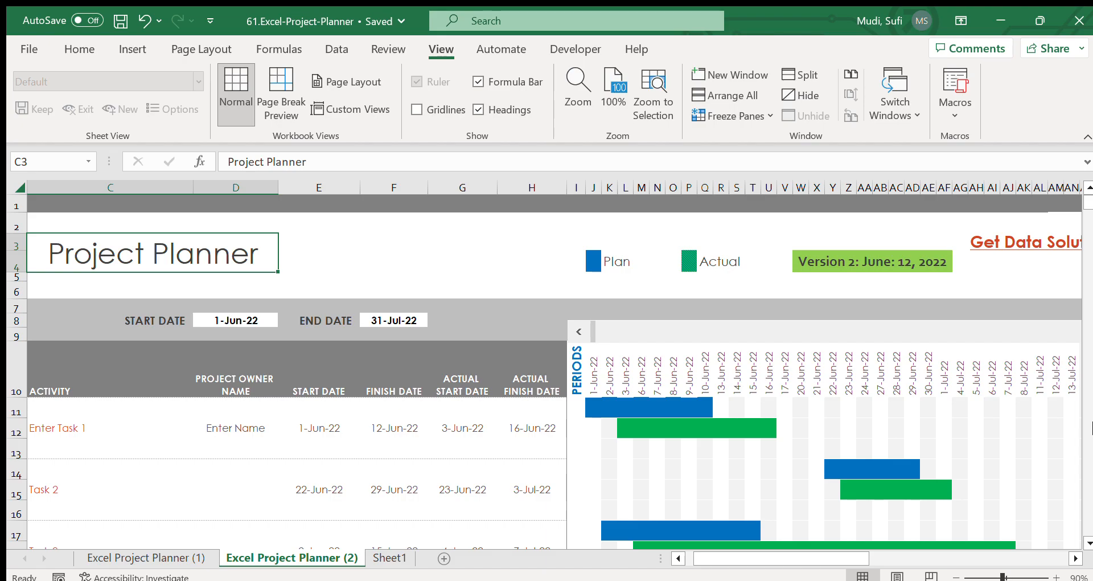
pyautogui.click(1070, 557)
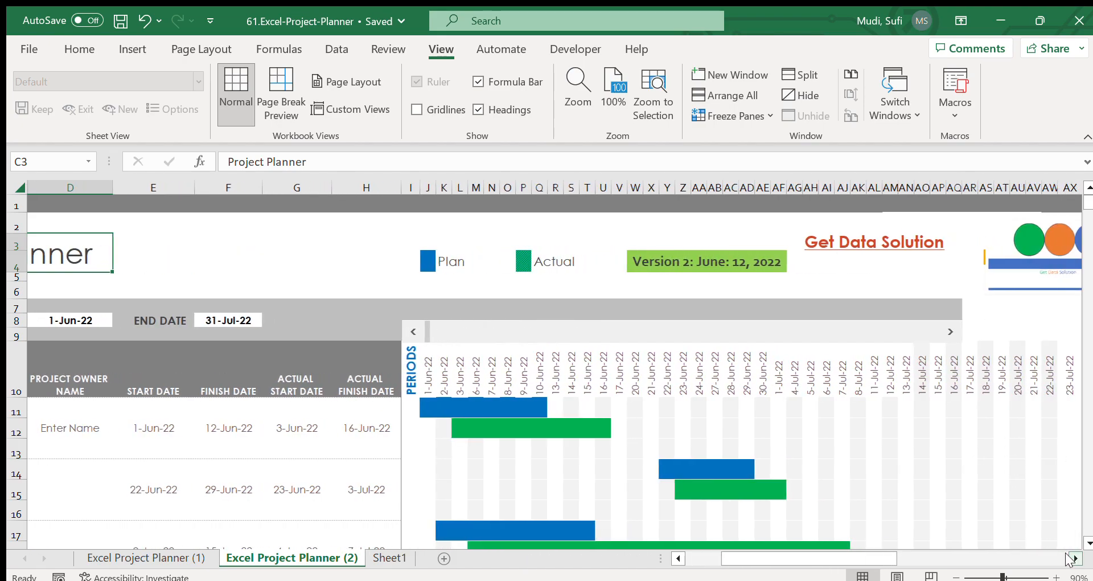
pyautogui.moveTo(825, 558); pyautogui.dragTo(758, 559)
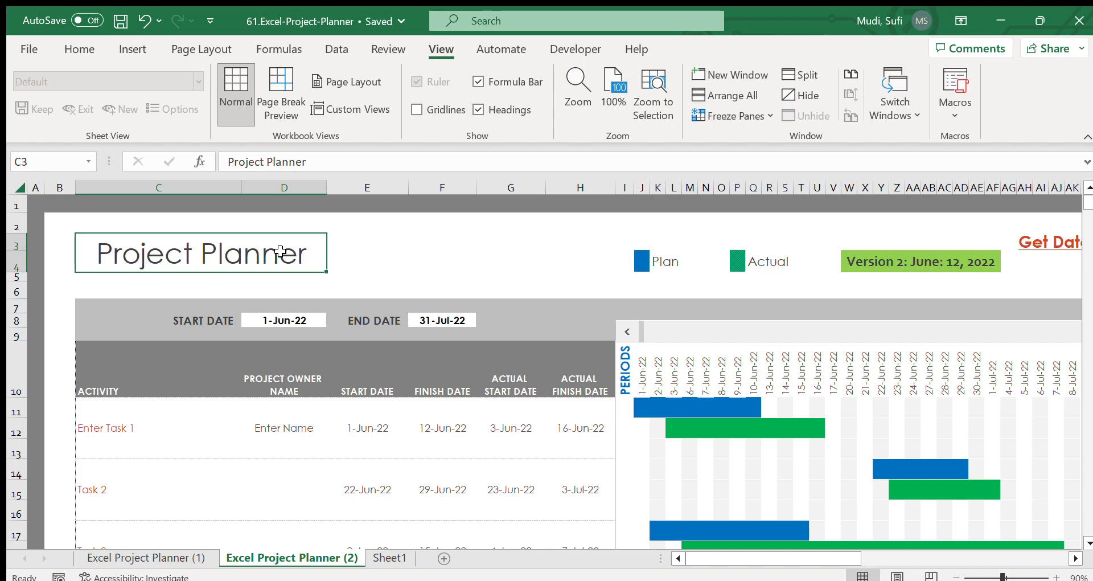
# Examine the project's start date and end date cells, and follow the period dates to the end of the timeline
pyautogui.click(192, 320)
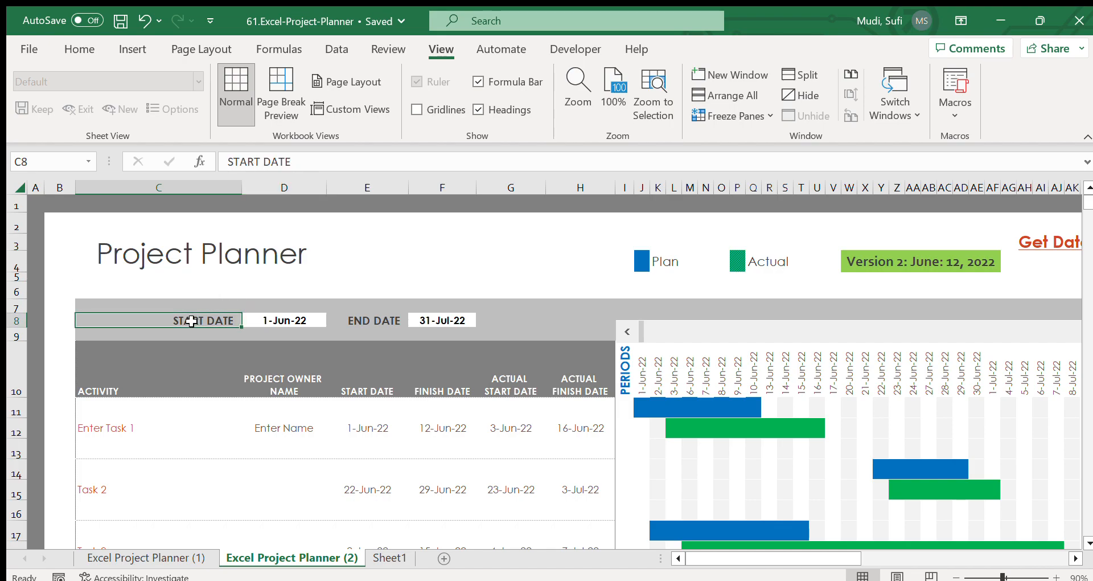
pyautogui.click(269, 320)
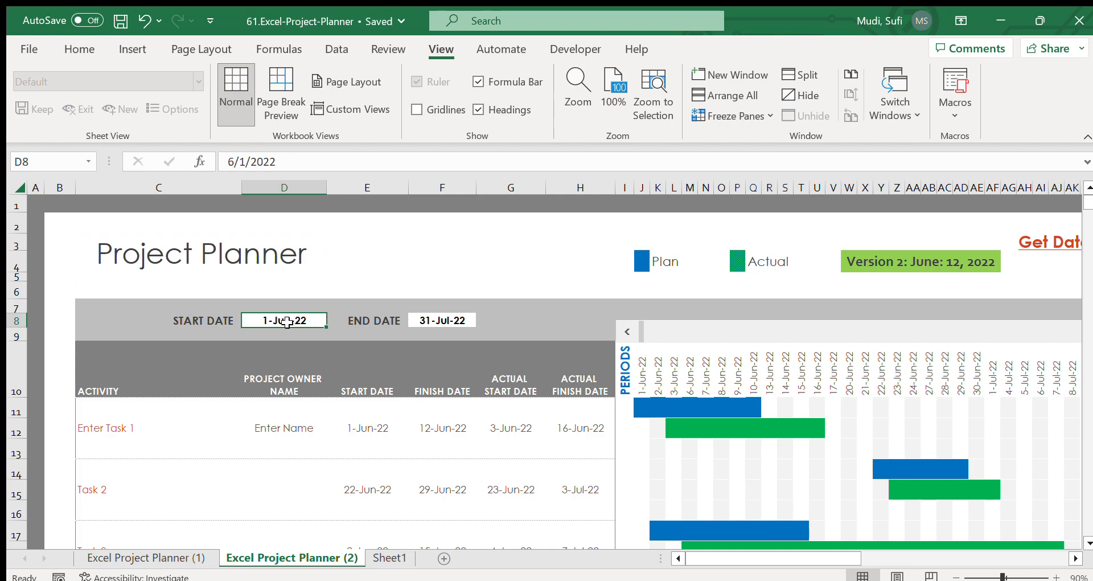
pyautogui.click(419, 320)
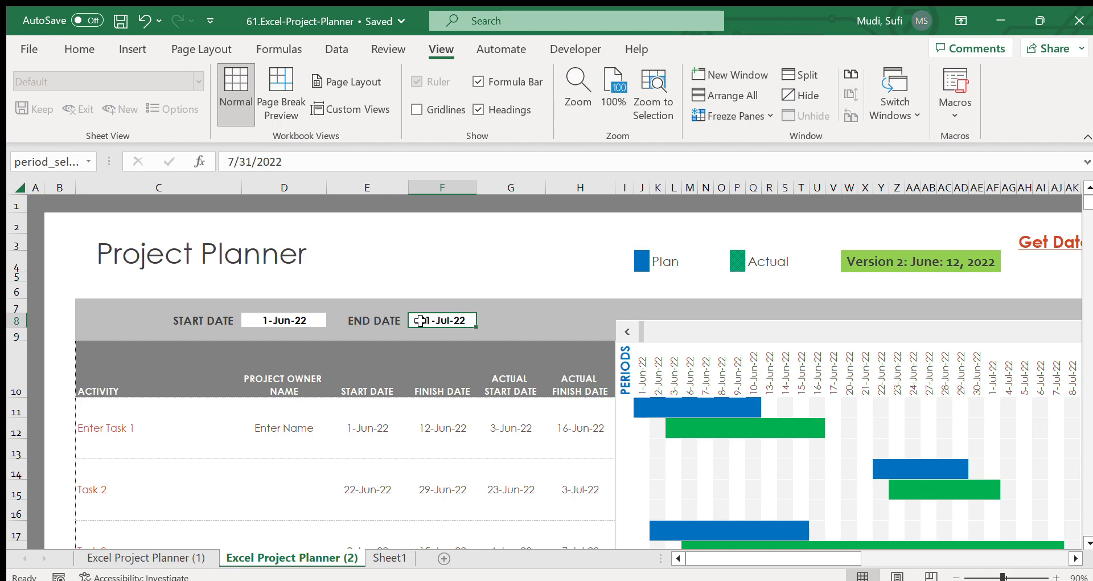
pyautogui.click(1074, 557)
pyautogui.click(1074, 557)
pyautogui.click(1074, 557)
pyautogui.click(1074, 557)
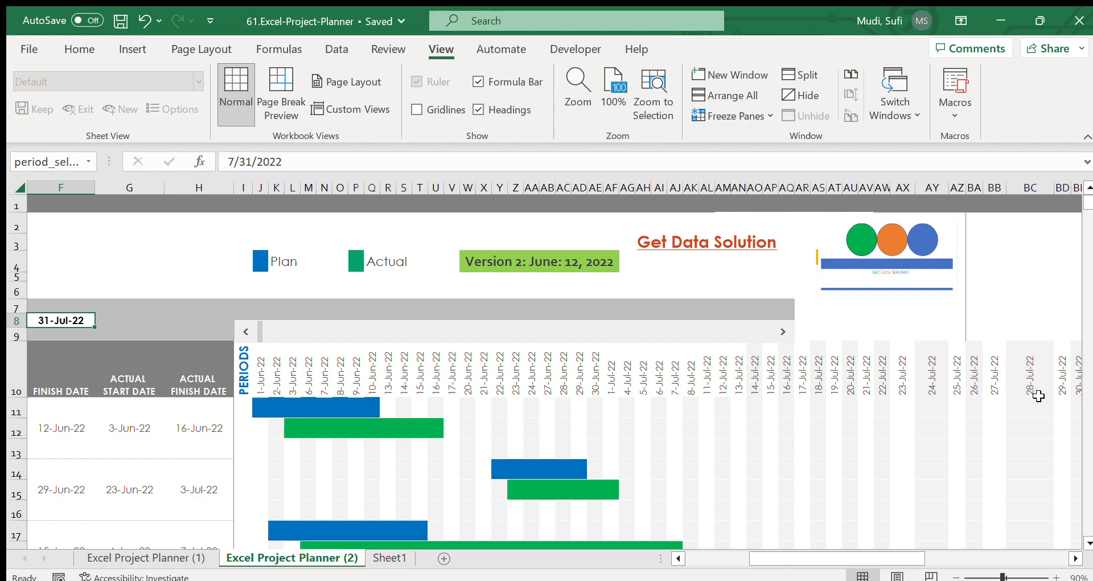
pyautogui.click(1070, 557)
pyautogui.click(1070, 557)
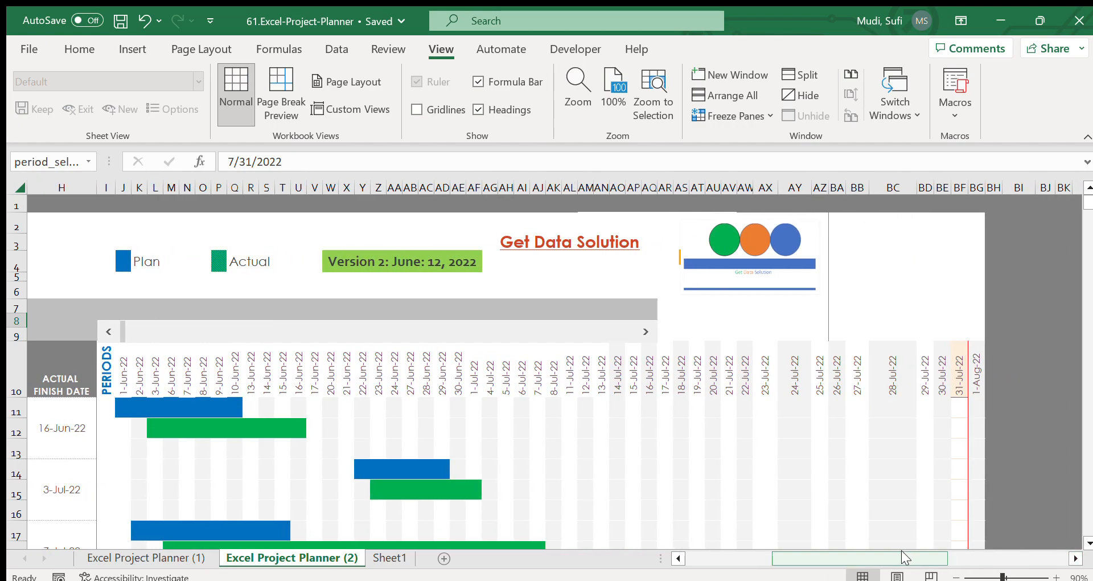
pyautogui.moveTo(901, 552); pyautogui.dragTo(786, 560)
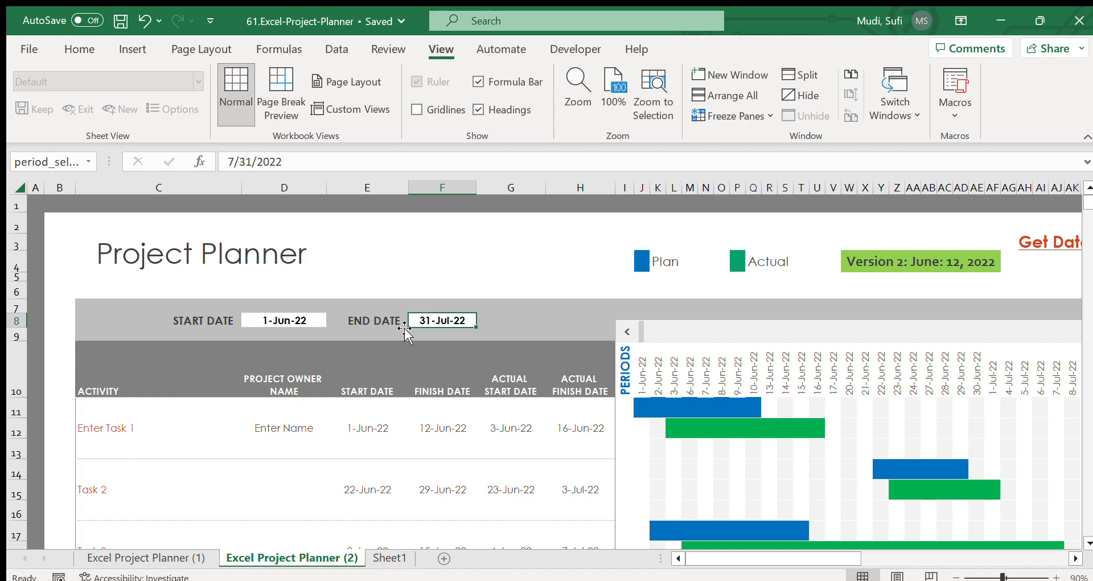
# Compare the project start and end date cells with the first and last period dates of the Gantt chart
pyautogui.click(295, 323)
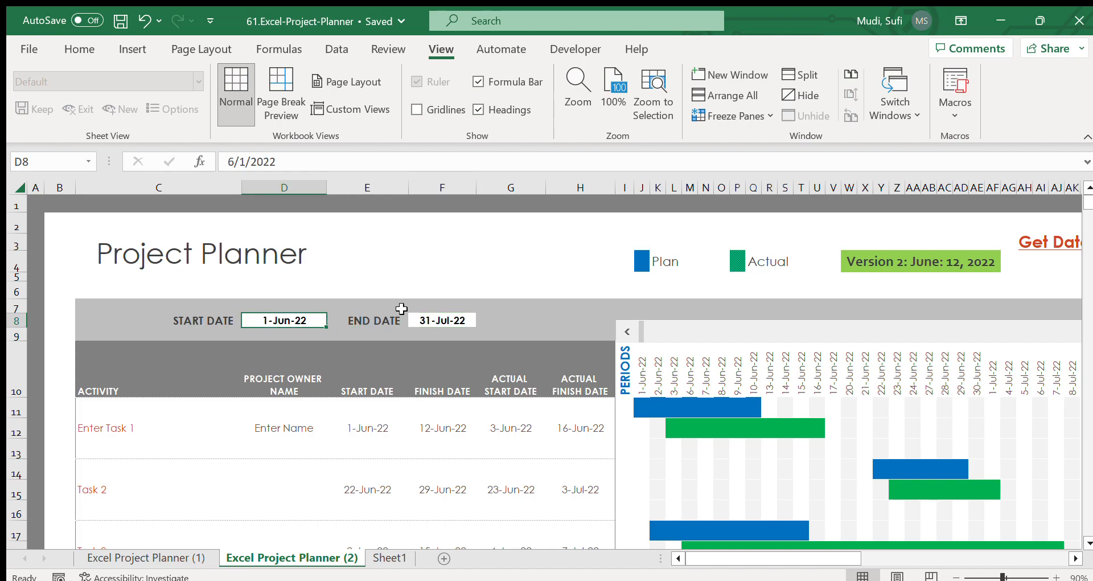
pyautogui.click(425, 317)
pyautogui.click(302, 318)
pyautogui.click(1074, 559)
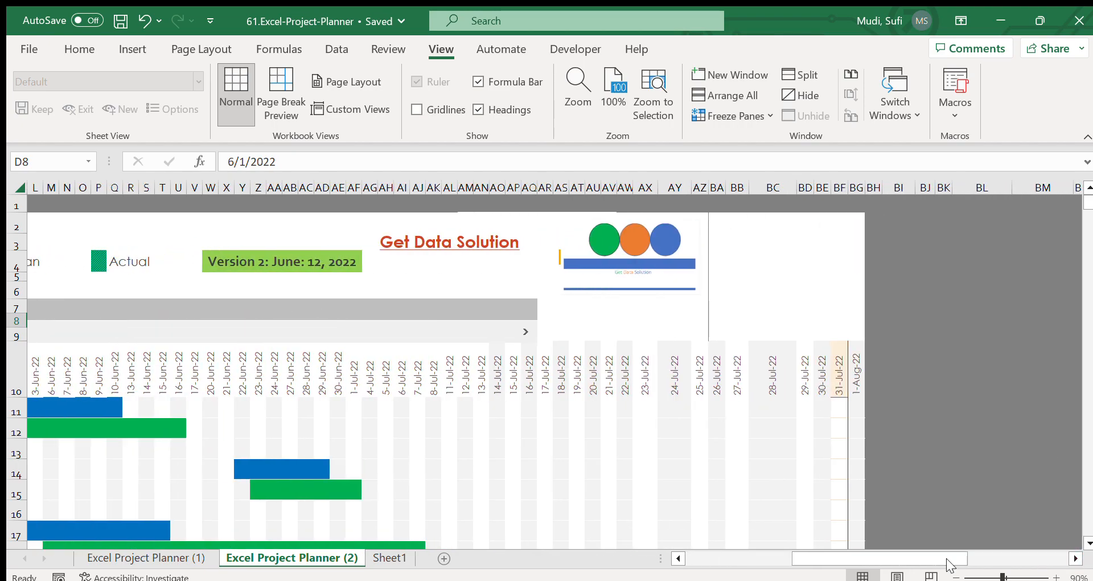
pyautogui.moveTo(808, 555); pyautogui.dragTo(707, 566)
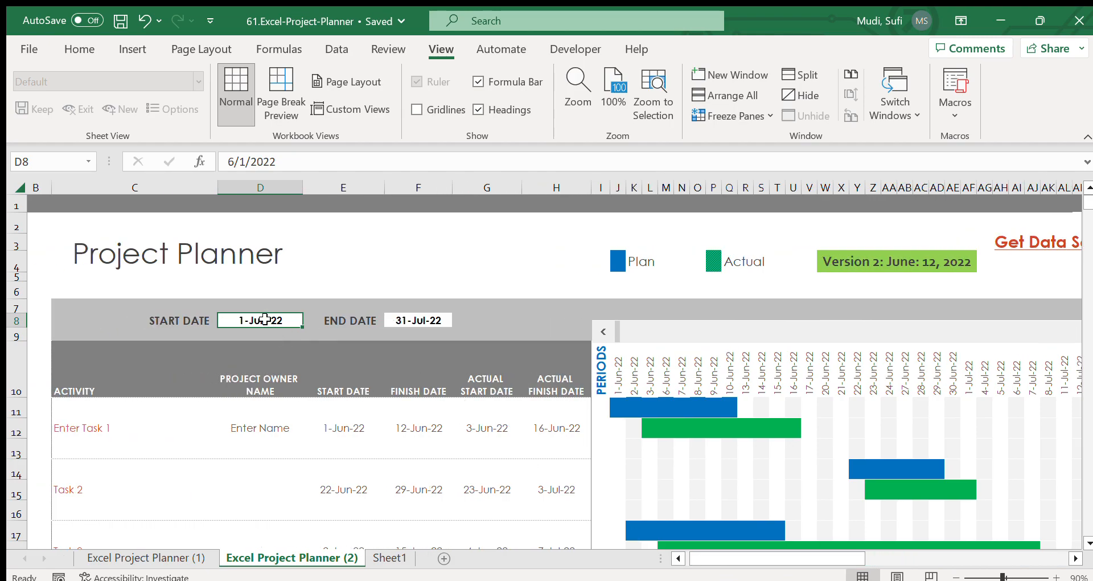
pyautogui.click(421, 319)
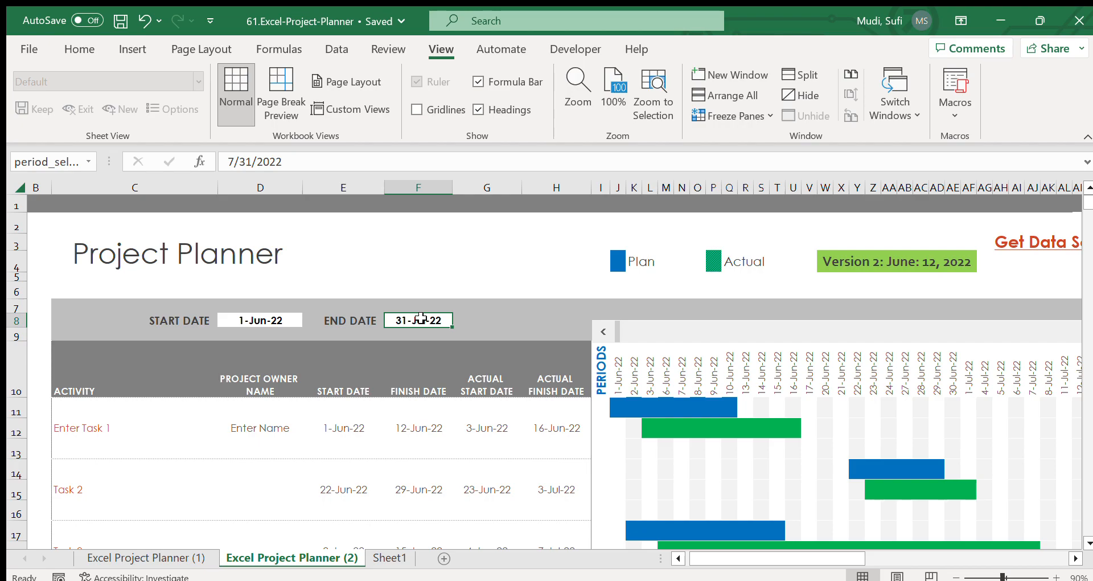
pyautogui.click(222, 322)
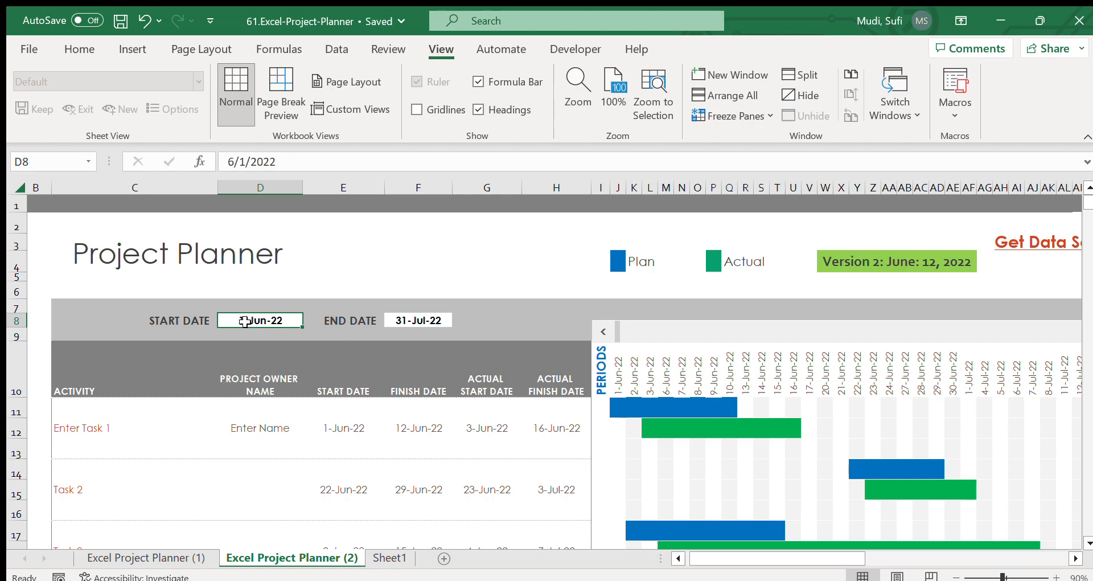
pyautogui.click(405, 320)
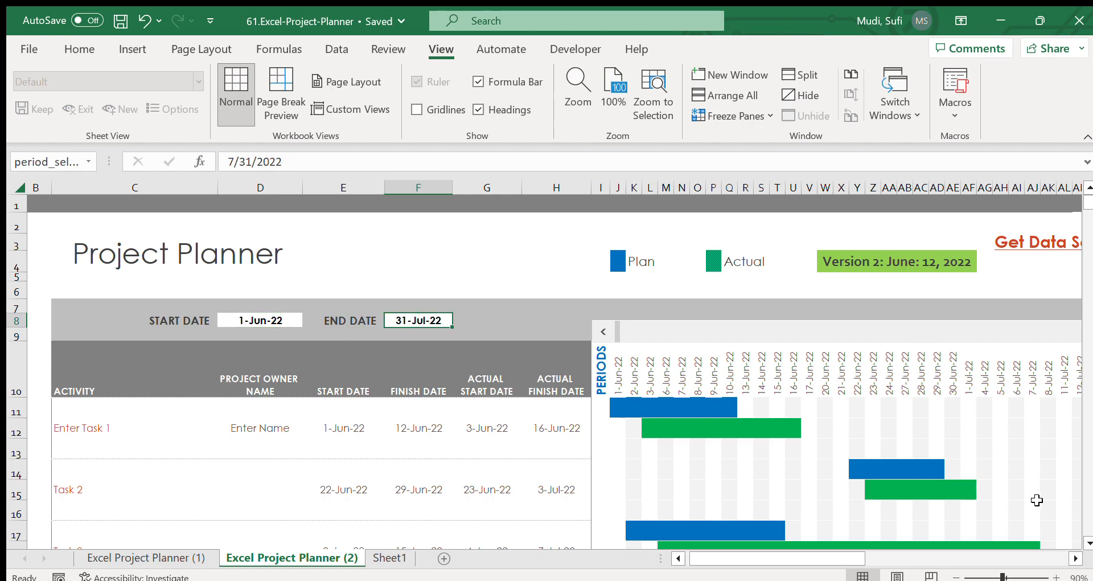
pyautogui.click(1076, 558)
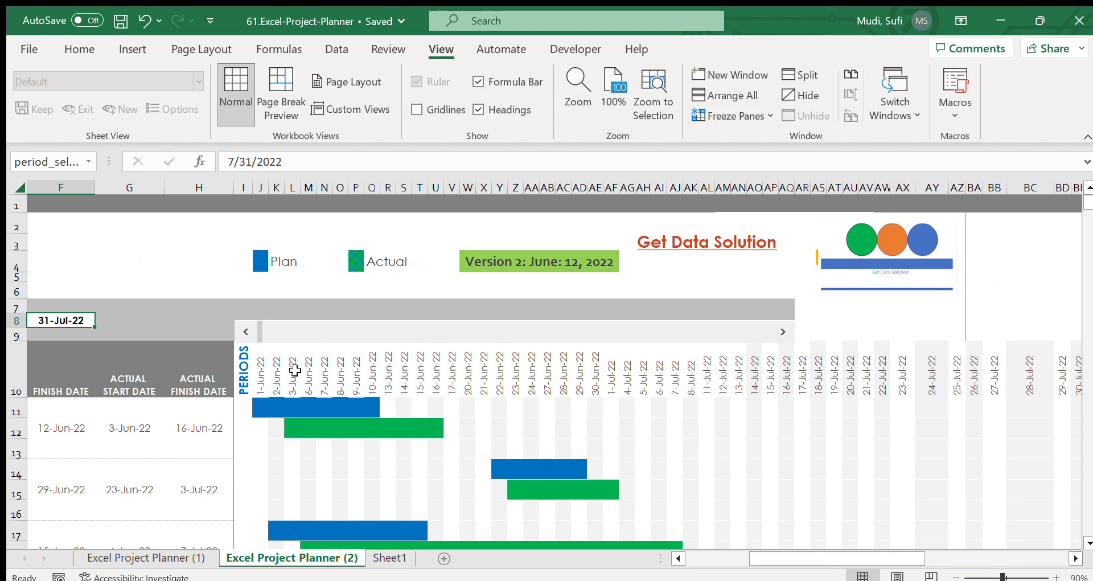
pyautogui.click(1075, 558)
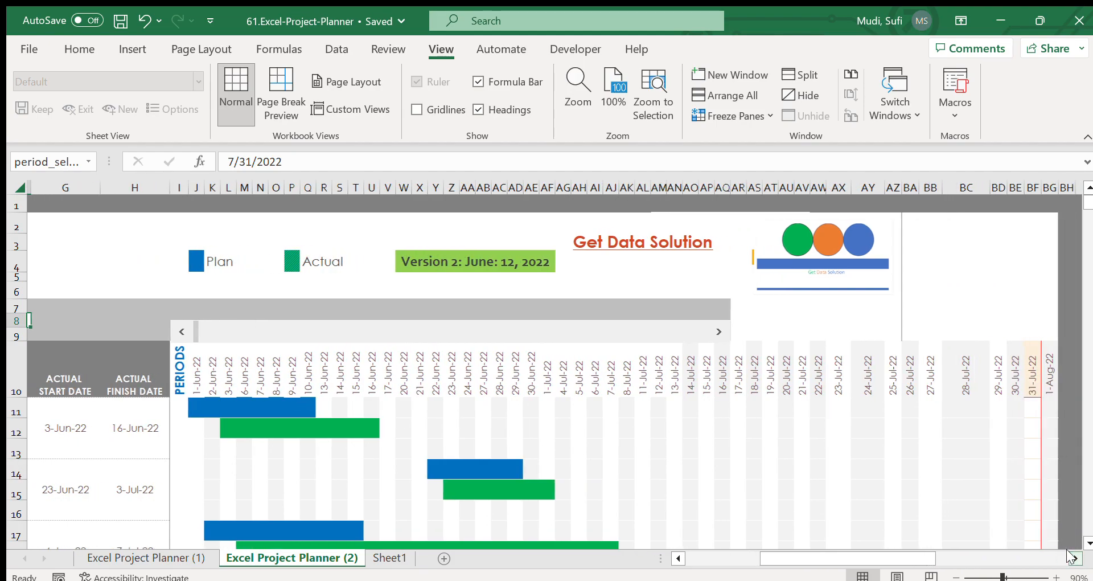
pyautogui.moveTo(883, 555); pyautogui.dragTo(737, 571)
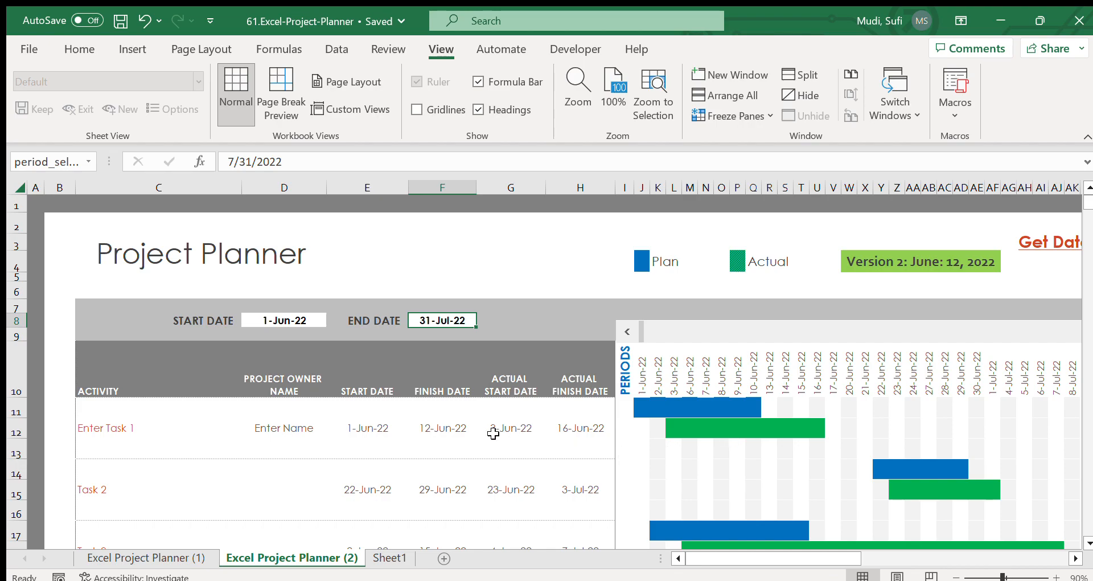
# Examine the task table headings from Activity to Actual Finish Date, plus the first task and its Plan bar
pyautogui.click(142, 380)
pyautogui.moveTo(142, 382); pyautogui.dragTo(560, 387)
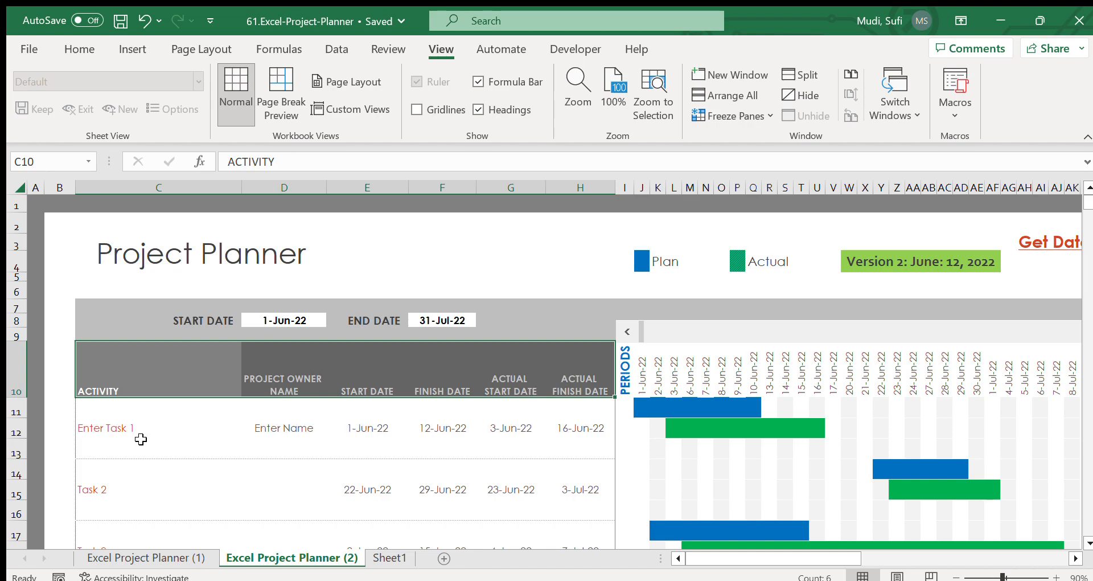
pyautogui.click(123, 436)
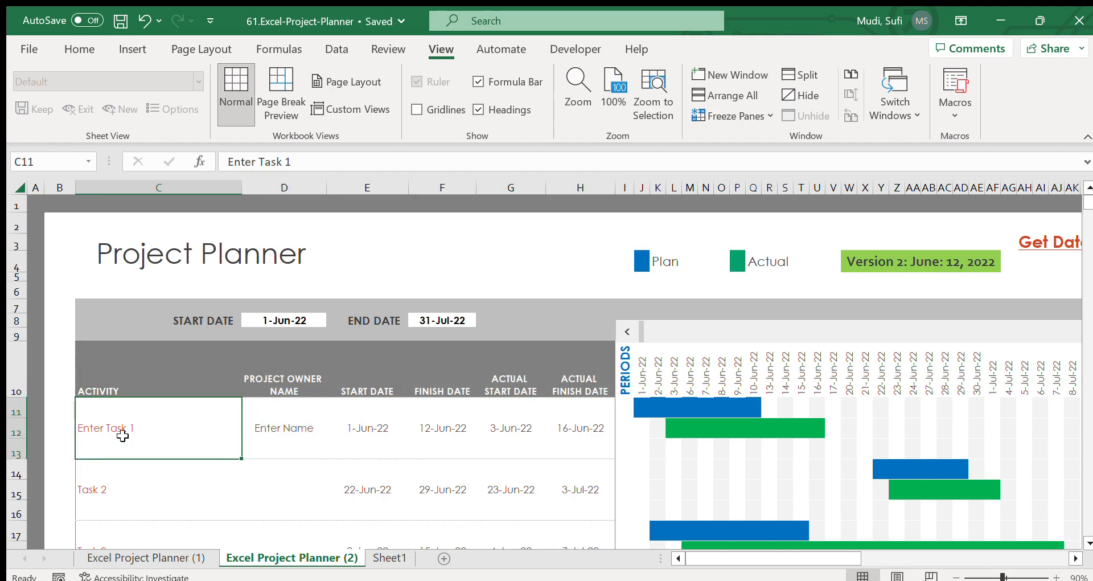
pyautogui.click(705, 405)
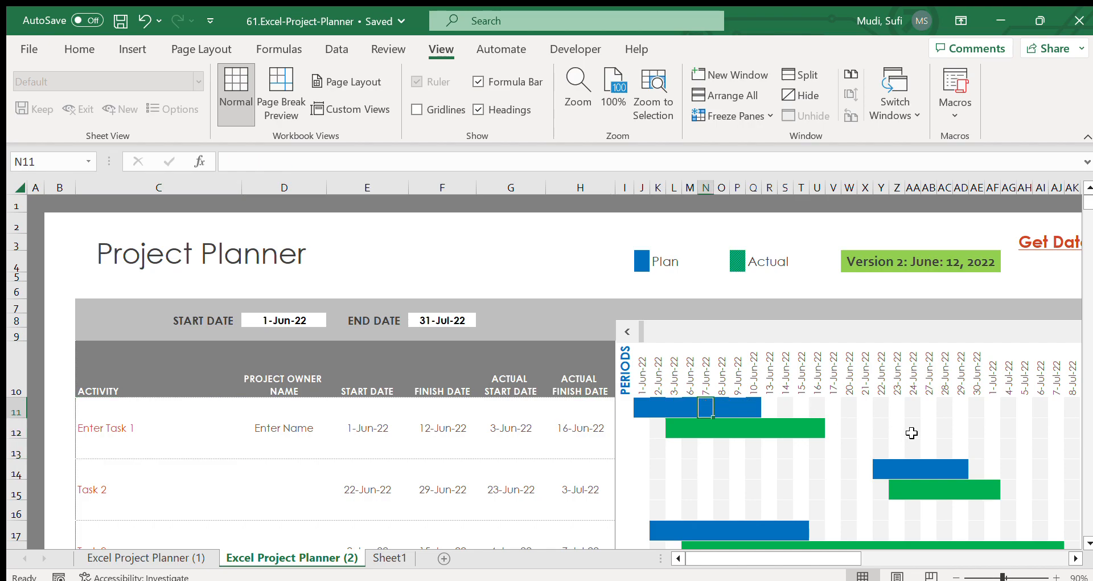
# Inspect the Activity heading and the first task cell, and select the whole Activity column
pyautogui.click(148, 382)
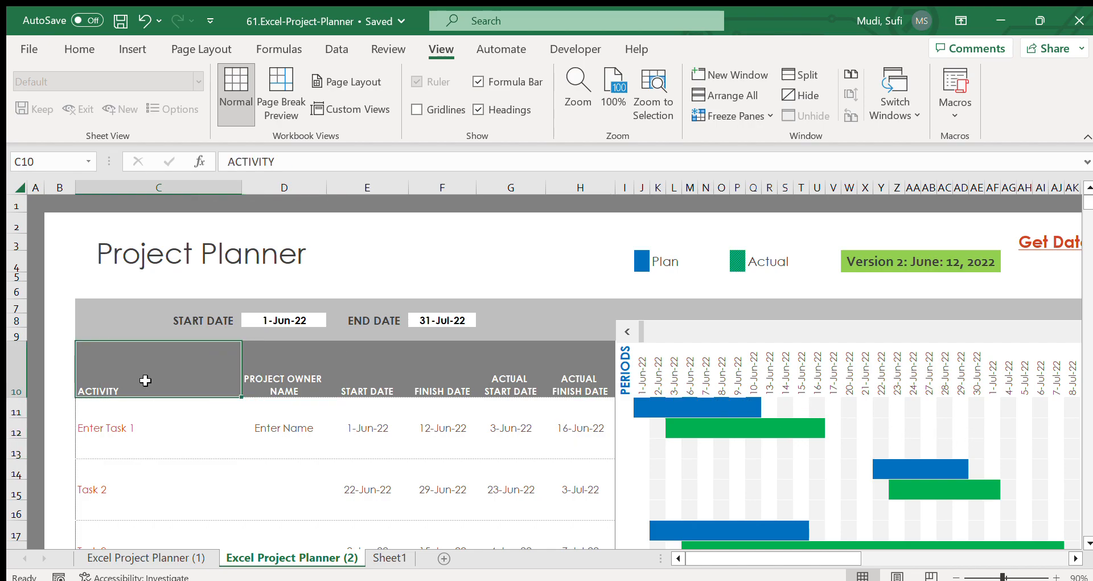
pyautogui.click(116, 422)
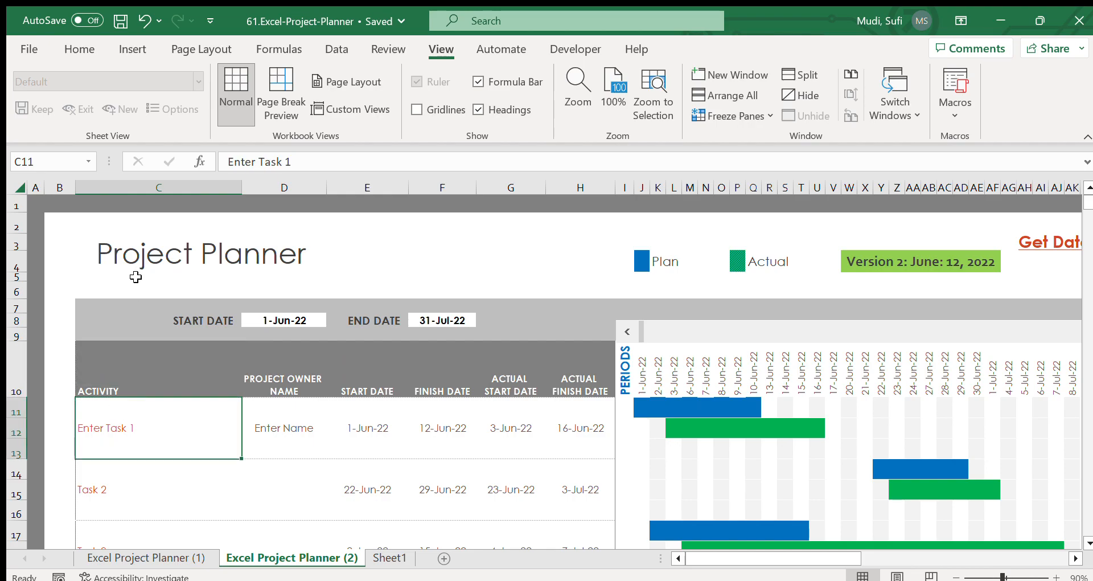
pyautogui.click(166, 198)
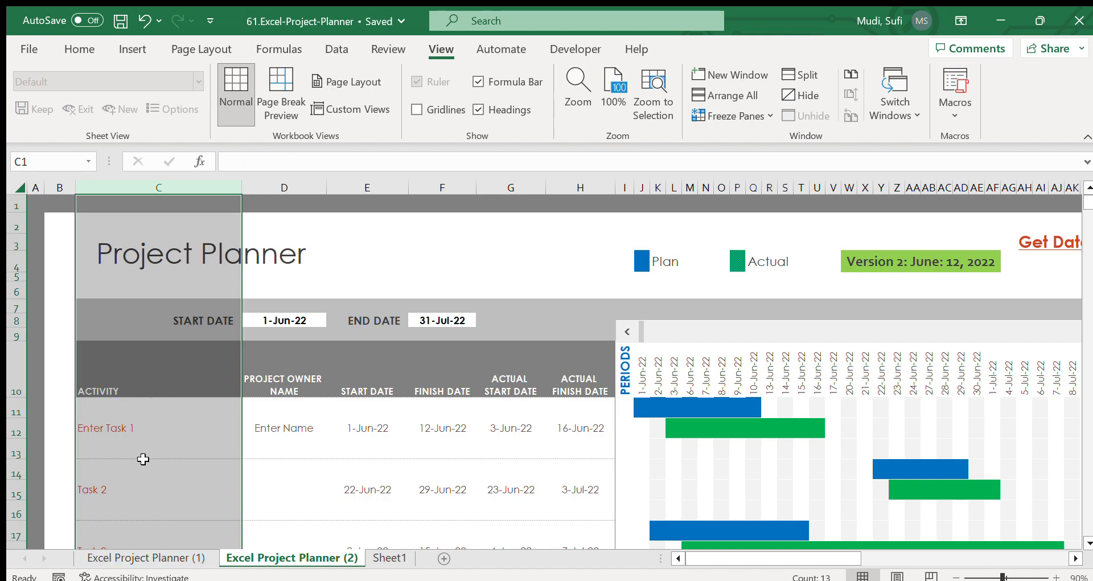
# Examine the Project Owner Name column, including its heading and the owner cells of the first two tasks
pyautogui.click(288, 374)
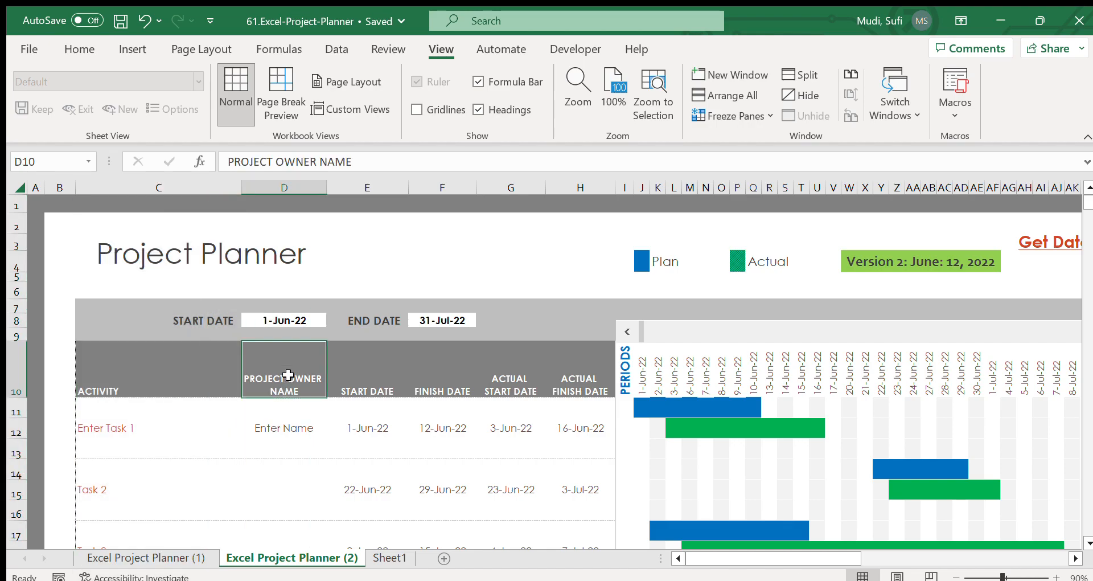
pyautogui.click(297, 189)
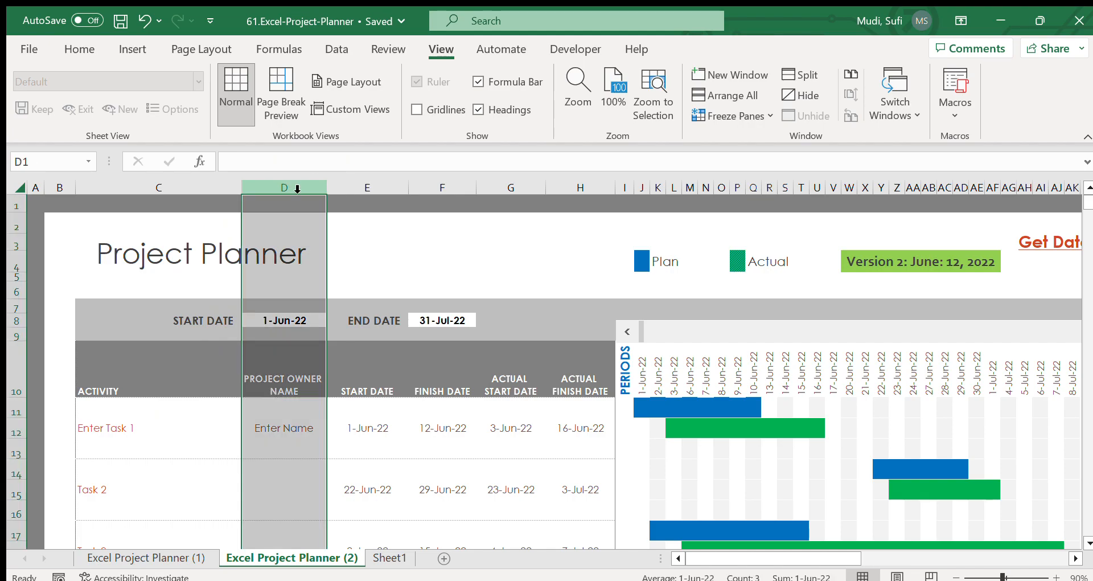
pyautogui.click(285, 444)
pyautogui.click(281, 480)
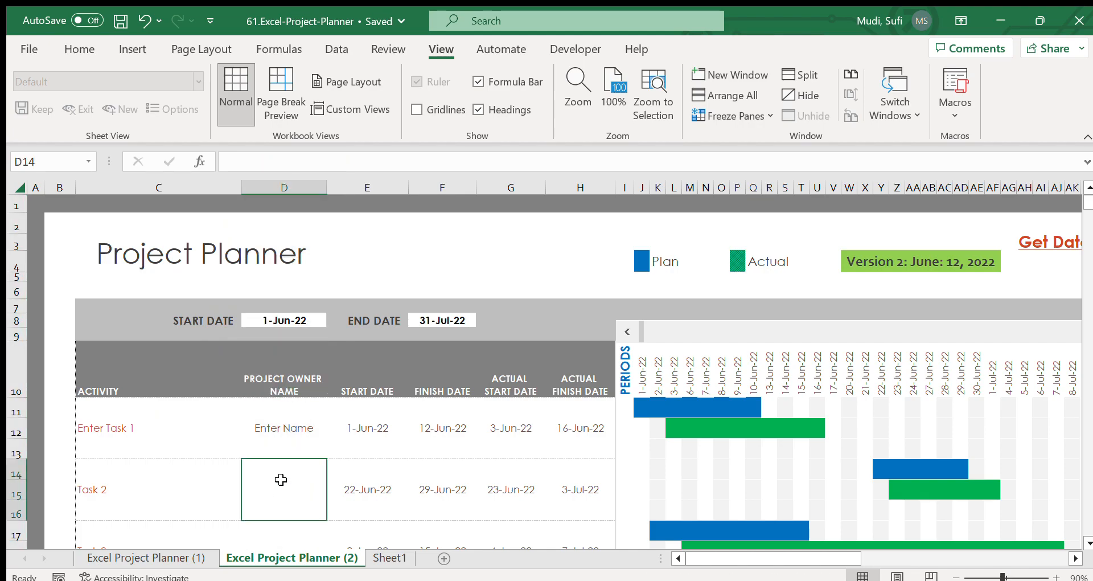
pyautogui.click(273, 431)
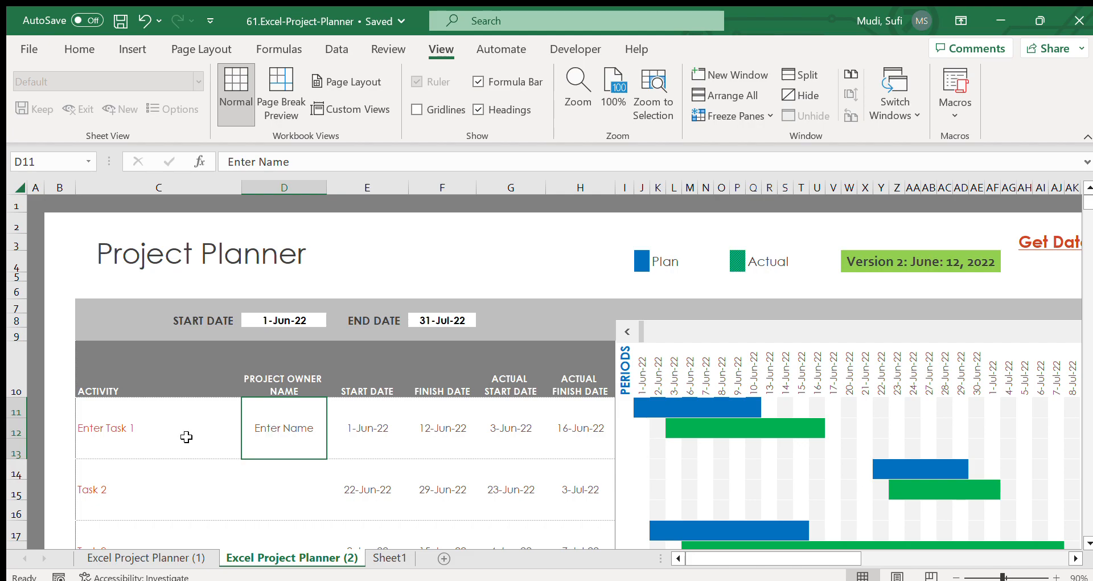
# Look through the task names listed in the Activity column, and return to the column's heading
pyautogui.click(148, 431)
pyautogui.click(124, 493)
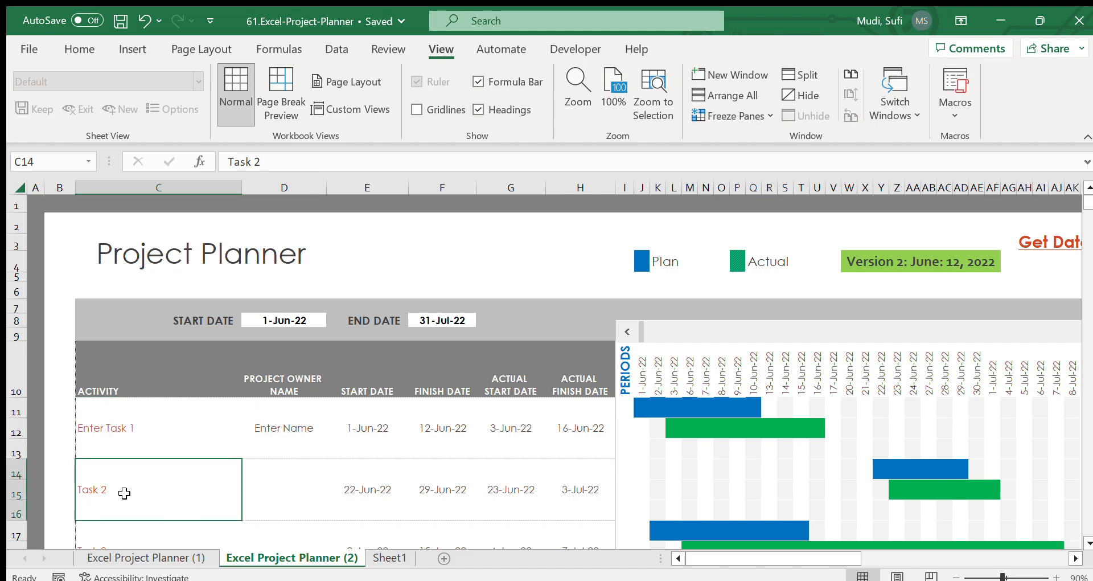
pyautogui.click(133, 433)
pyautogui.press('Down')
pyautogui.press('Down')
pyautogui.press('Down')
pyautogui.press('Up')
pyautogui.press('Up')
pyautogui.press('Up')
pyautogui.press('Up')
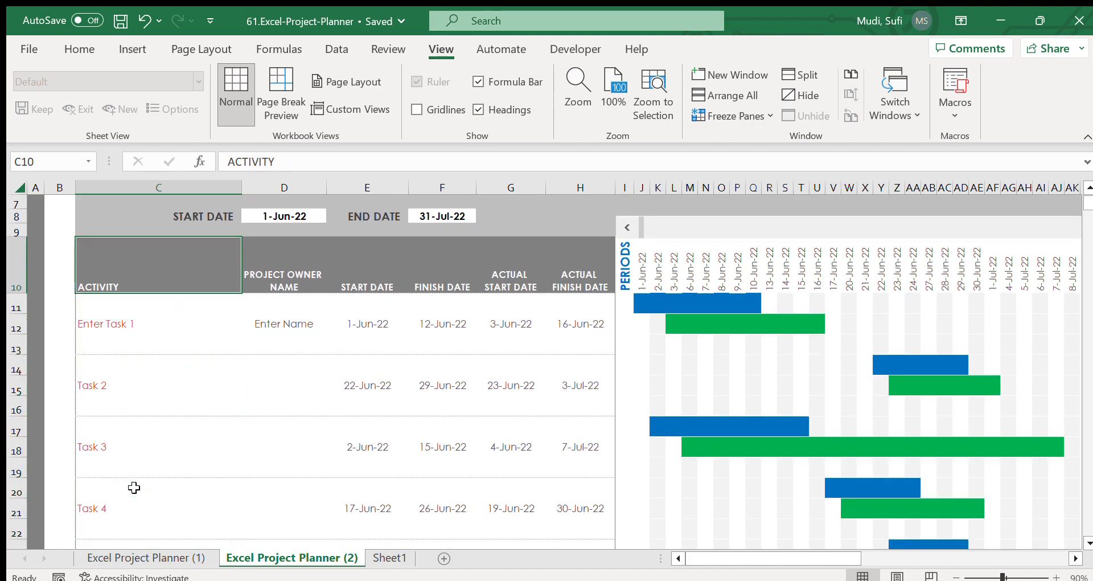
# Inspect the first task's name and its Start, Finish, Actual Start and Actual Finish Date cells
pyautogui.click(372, 323)
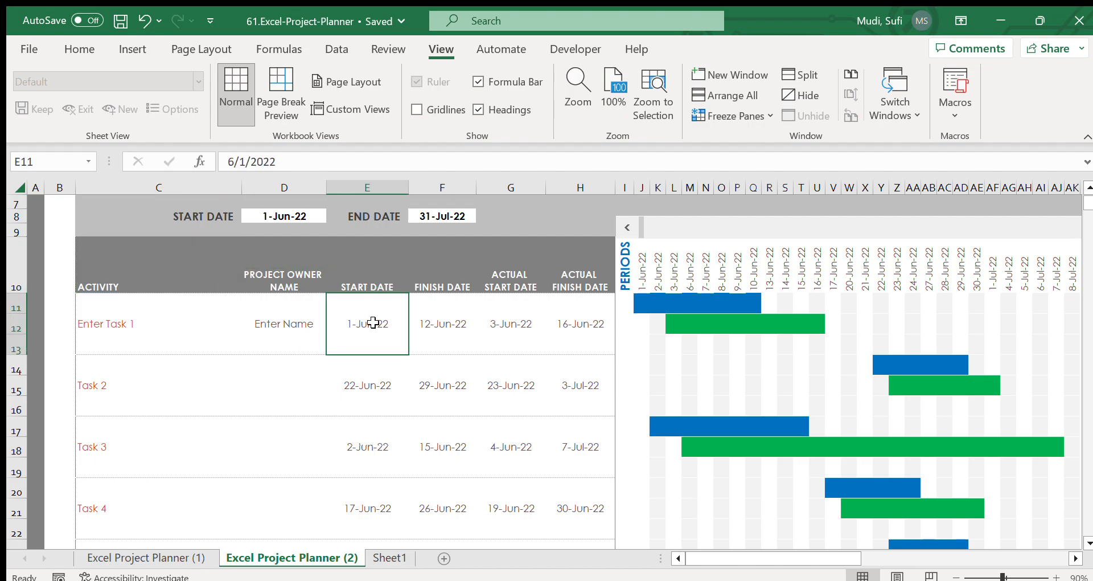
pyautogui.click(119, 328)
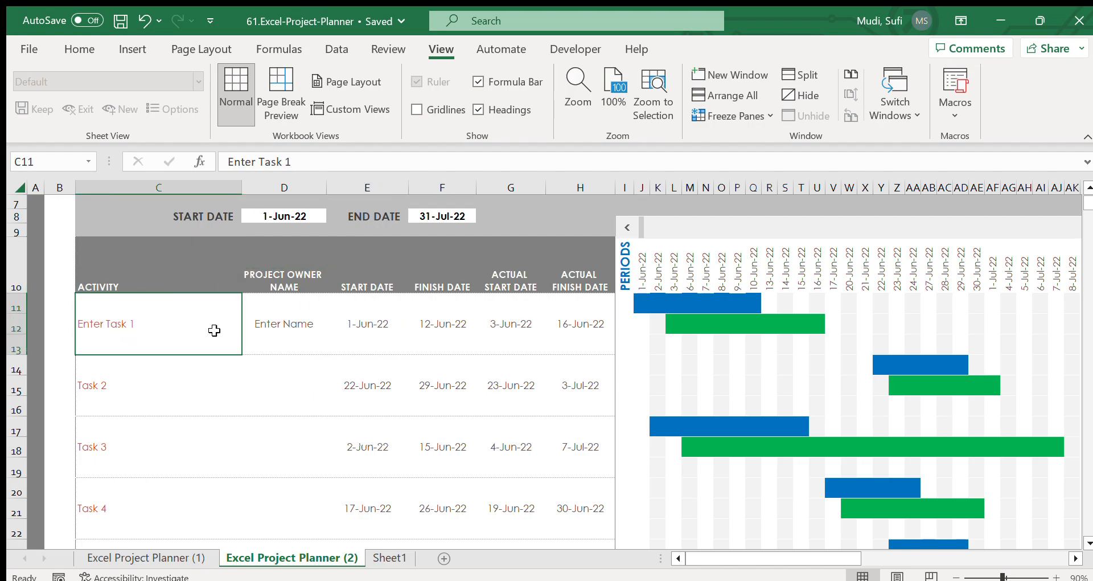
pyautogui.click(363, 332)
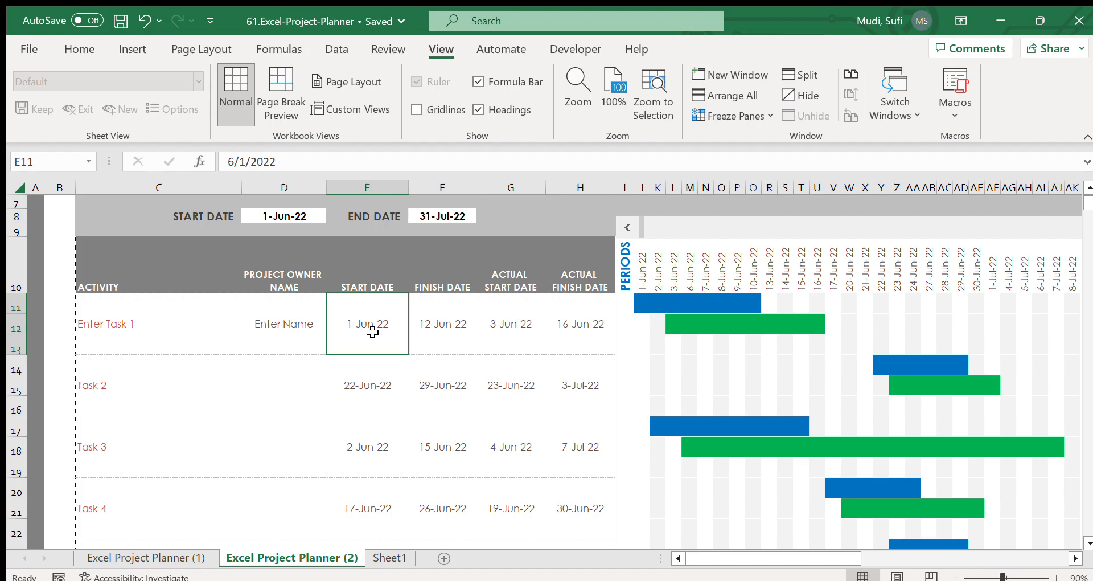
pyautogui.click(435, 330)
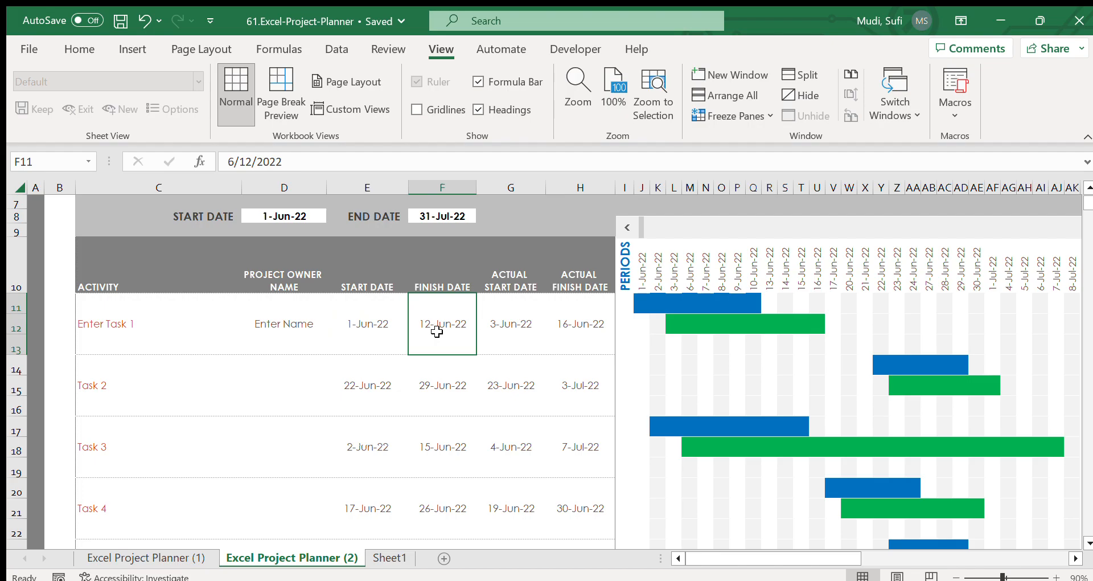
pyautogui.click(499, 335)
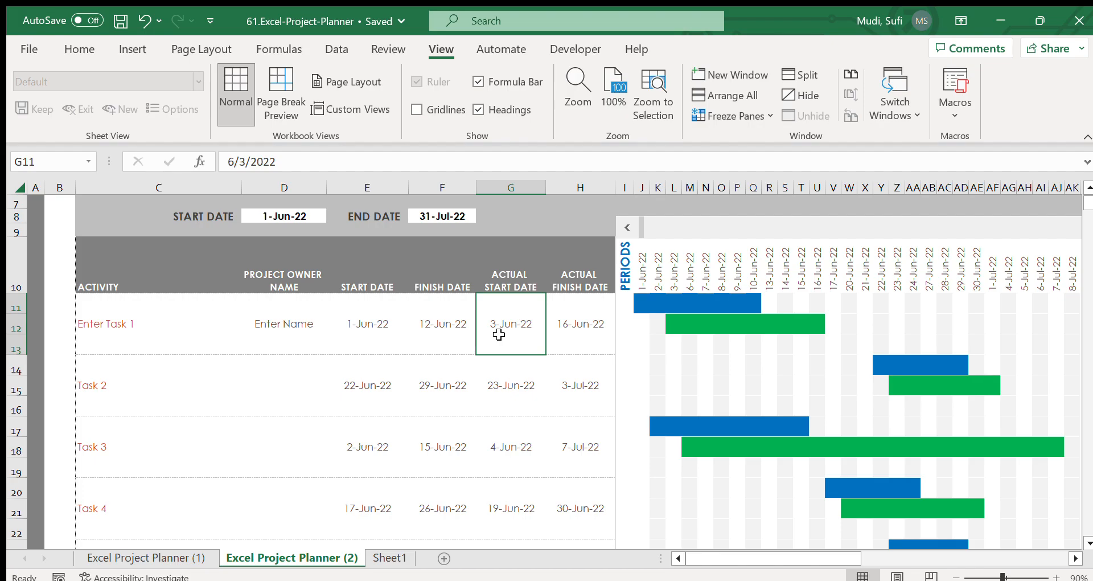
pyautogui.click(570, 335)
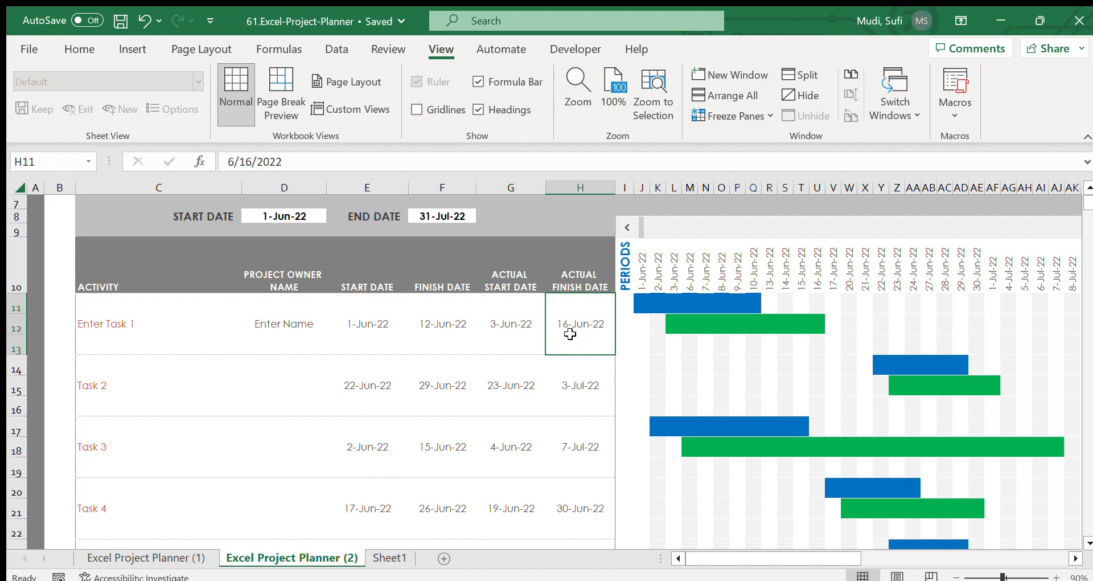
pyautogui.click(518, 326)
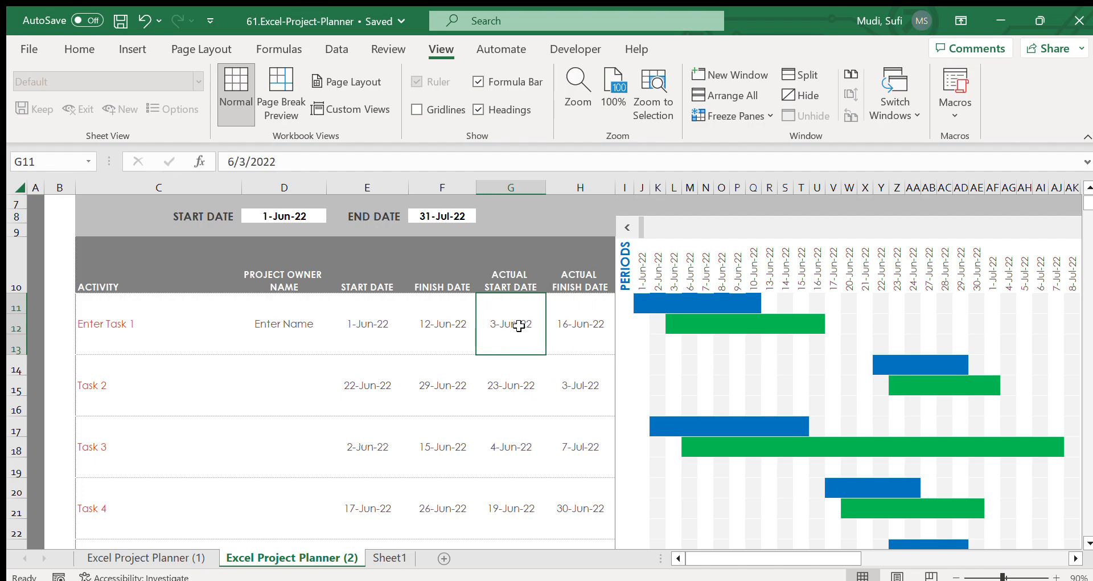
# Select the first task's planned date pair, its blue plan bar and its green actual bar, and return to its Actual Finish Date
pyautogui.moveTo(364, 322); pyautogui.dragTo(430, 322)
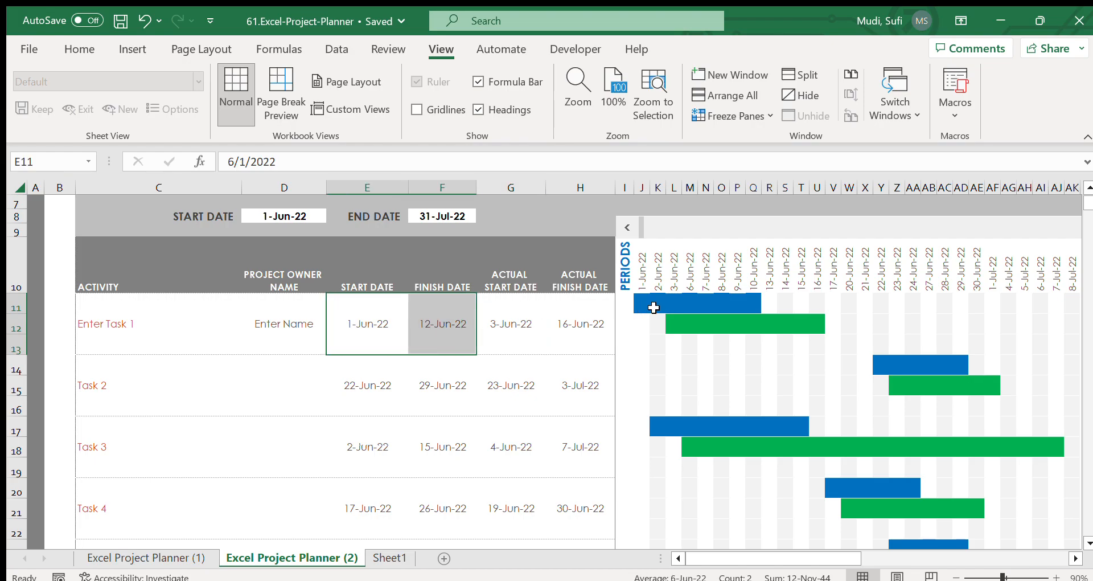
pyautogui.moveTo(643, 304); pyautogui.dragTo(754, 303)
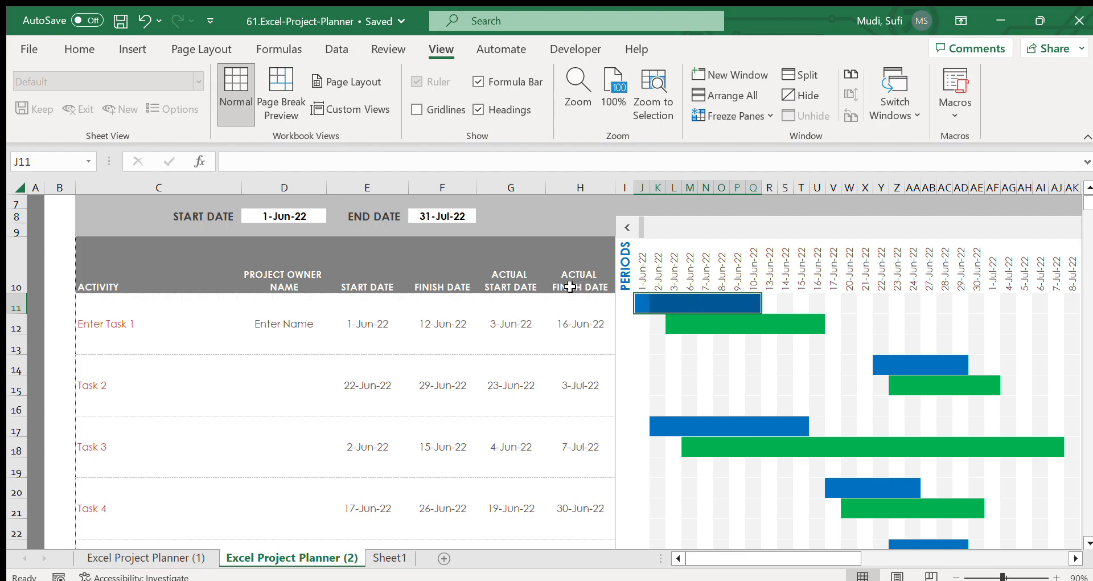
pyautogui.moveTo(679, 324); pyautogui.dragTo(810, 322)
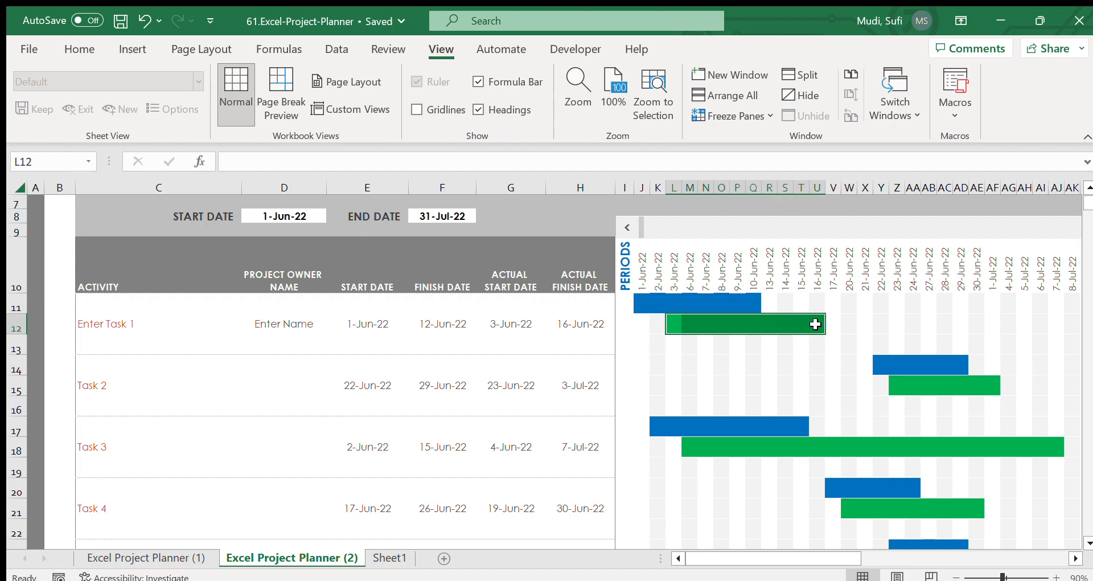
pyautogui.click(572, 330)
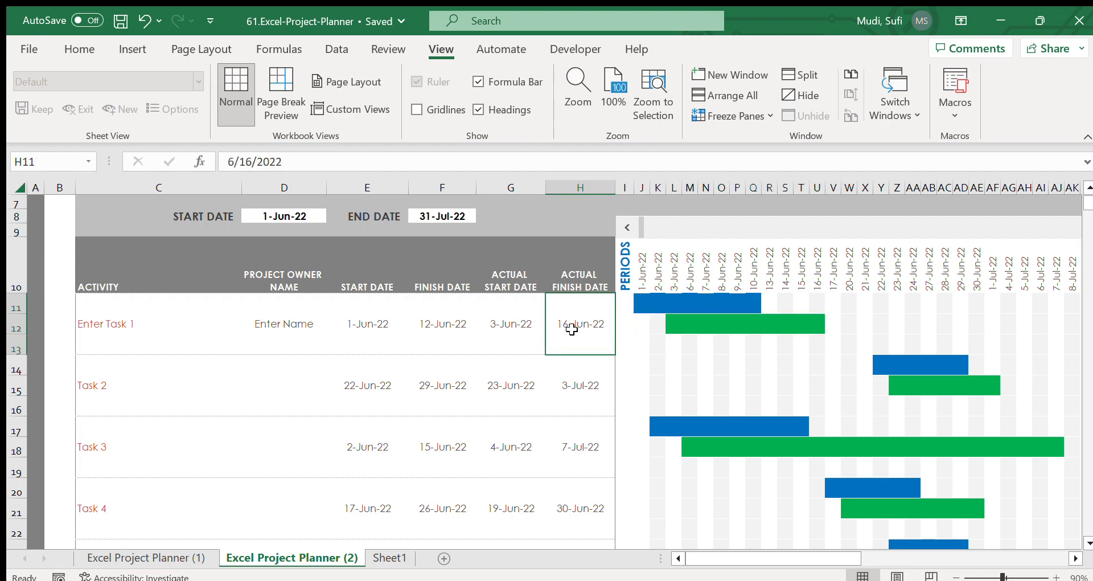
# Compare the first task's Start Date and Finish Date with where its blue plan bar begins and ends
pyautogui.click(380, 328)
pyautogui.moveTo(381, 327); pyautogui.dragTo(655, 306)
pyautogui.click(655, 305)
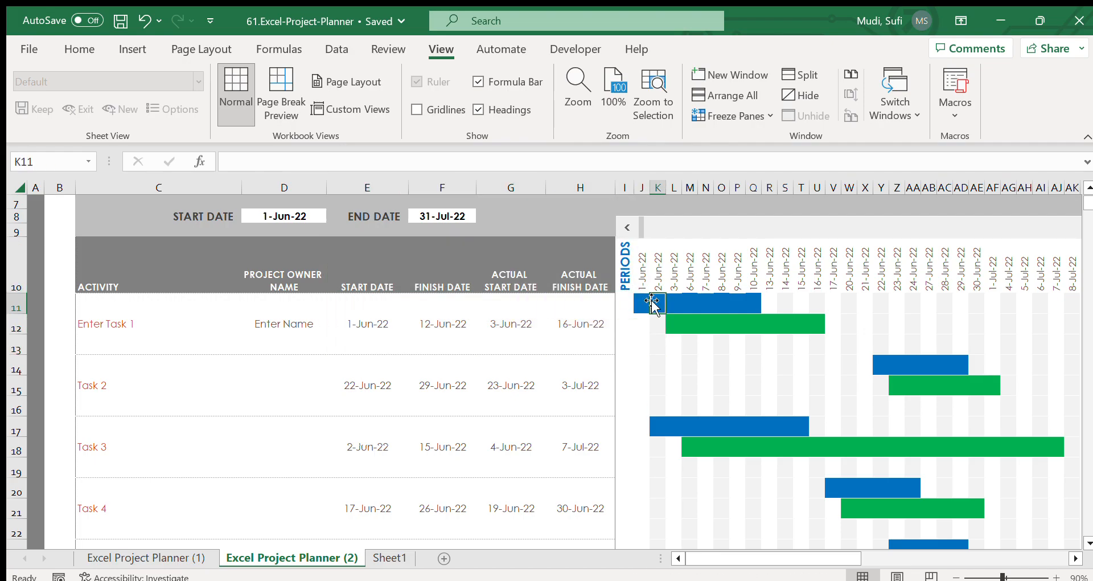
pyautogui.click(436, 324)
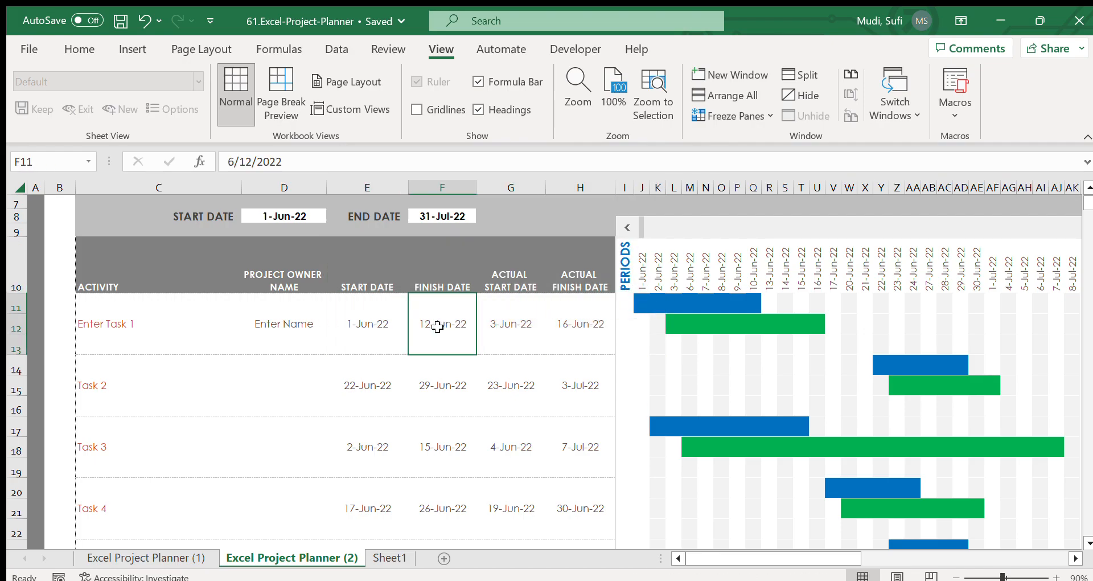
pyautogui.click(768, 302)
pyautogui.click(750, 302)
pyautogui.click(768, 300)
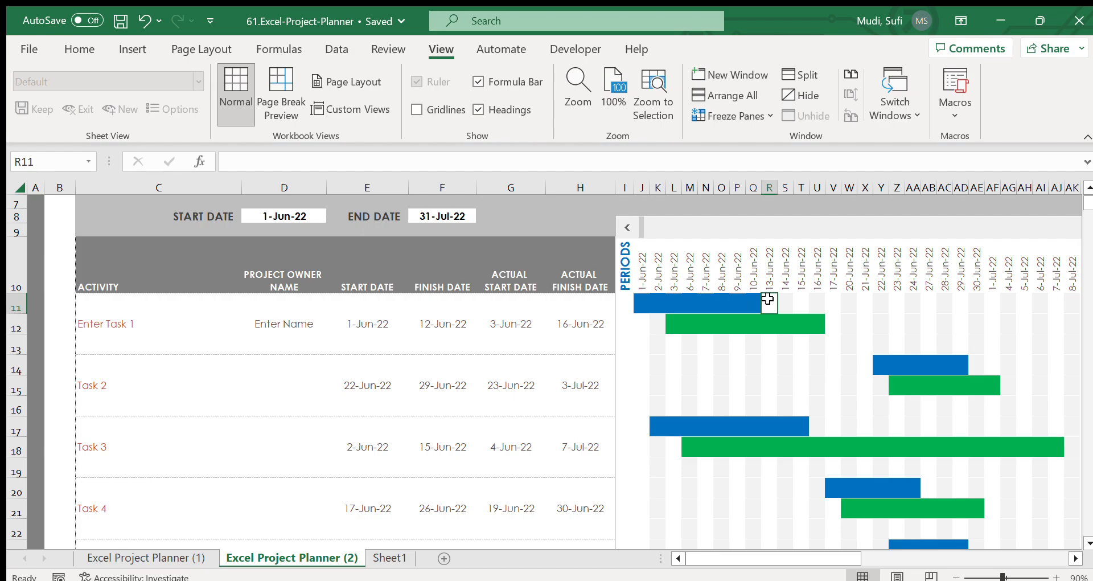
pyautogui.click(449, 326)
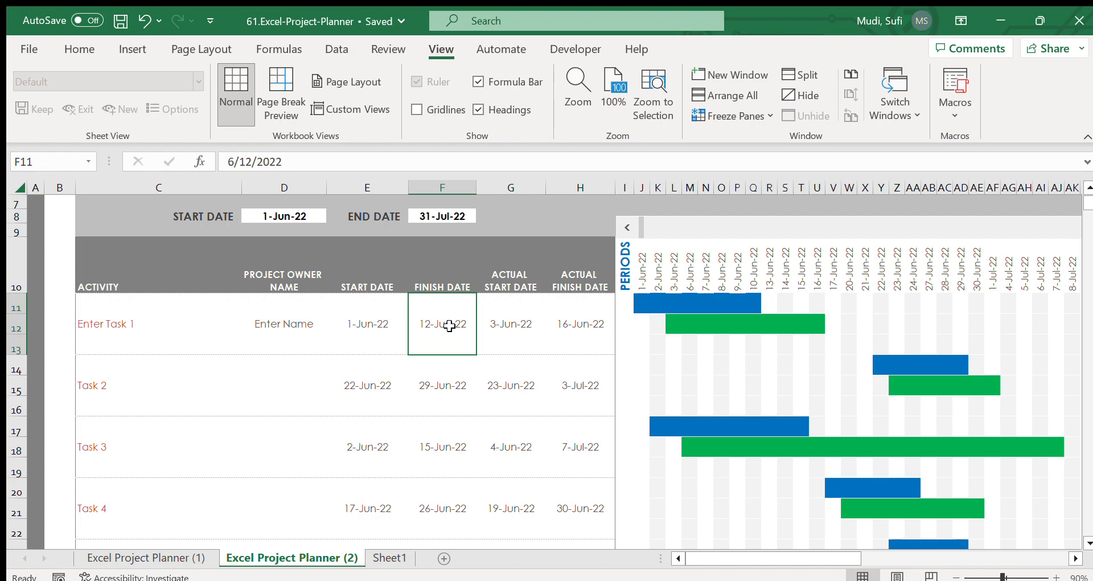
# Compare the first task's Actual Start and Actual Finish Dates with the beginning and end of its green bar
pyautogui.click(501, 329)
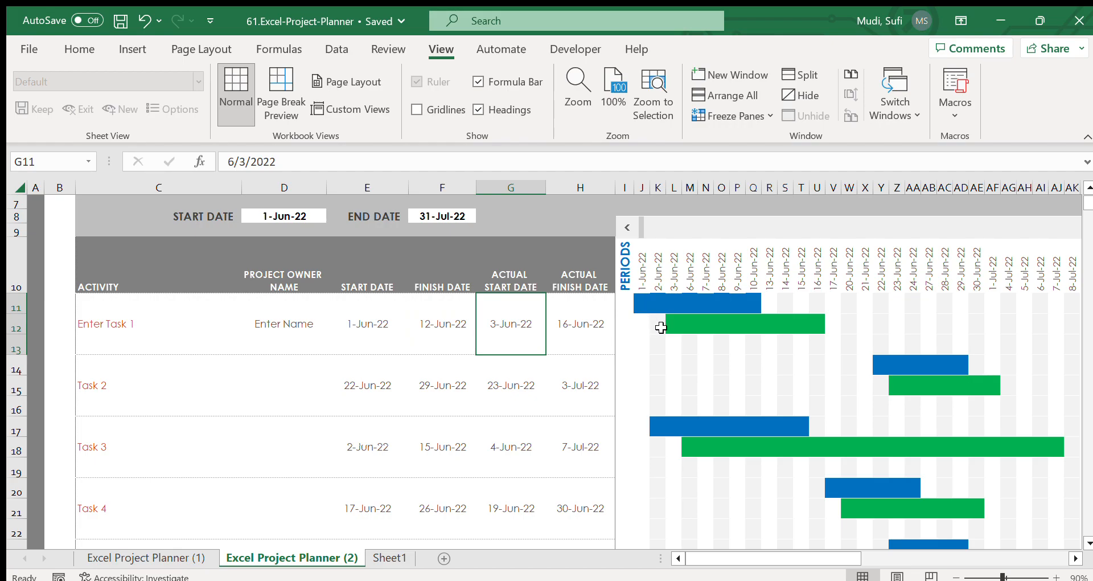
pyautogui.click(642, 324)
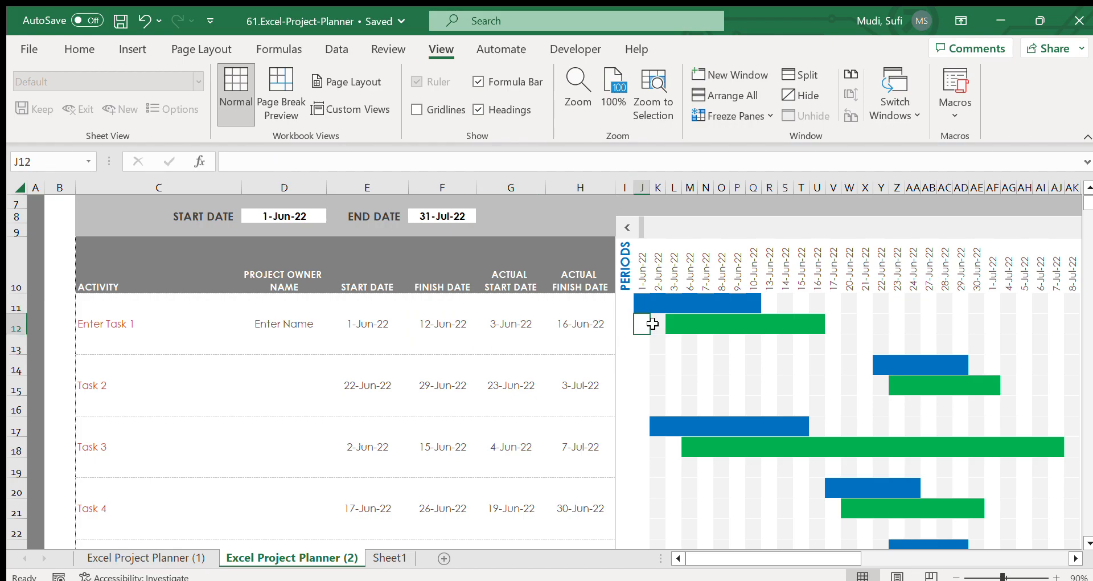
pyautogui.moveTo(639, 323); pyautogui.dragTo(658, 322)
pyautogui.click(673, 323)
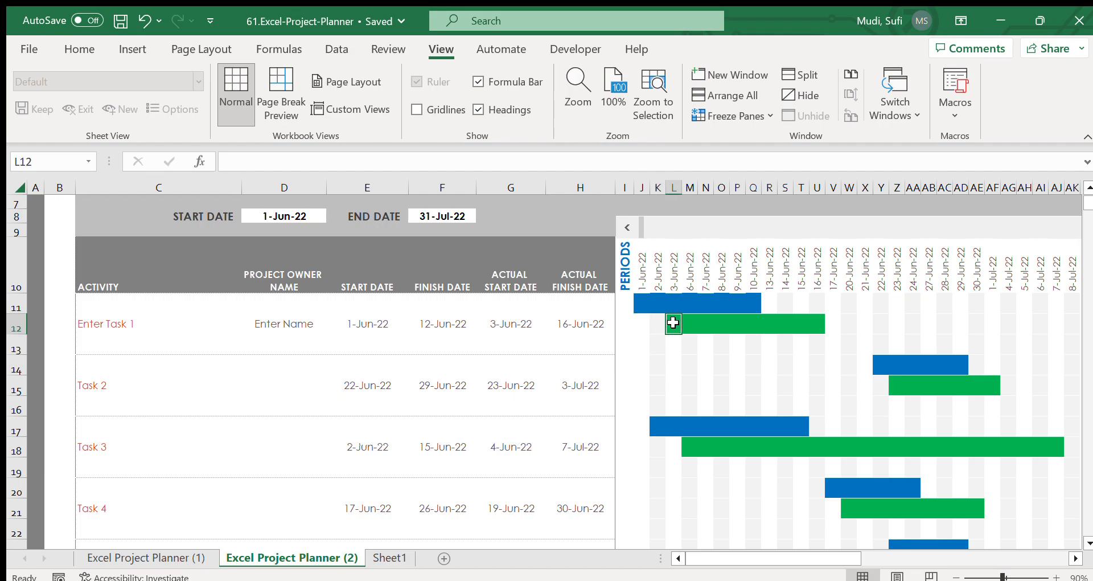
pyautogui.click(499, 327)
pyautogui.click(574, 328)
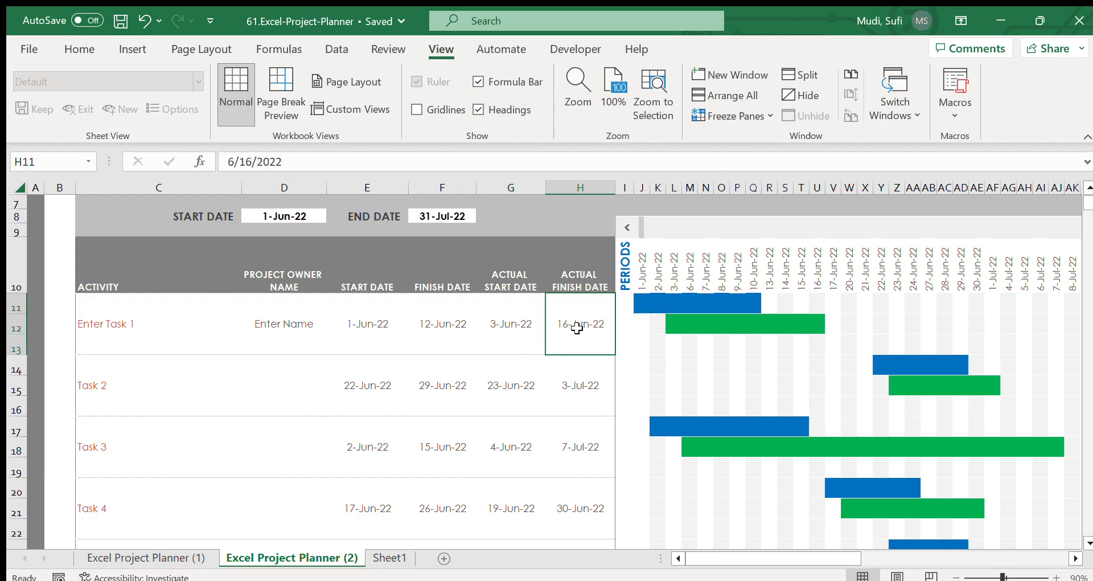
pyautogui.moveTo(770, 325); pyautogui.dragTo(820, 323)
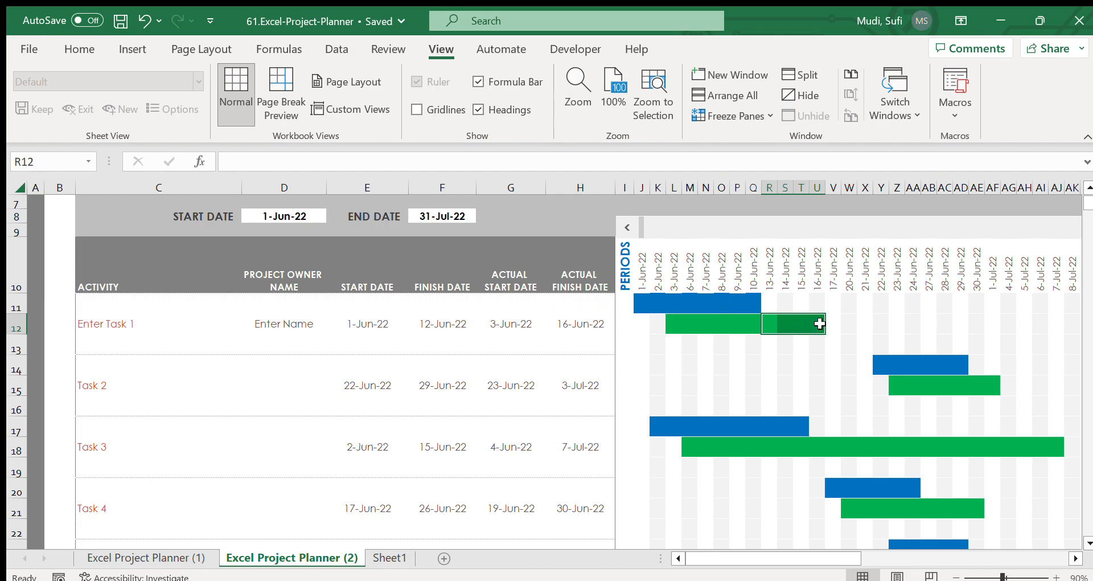
# Set the first task's Actual Finish Date to 6/18/2022 and check the end of its green bar
pyautogui.doubleClick(572, 325)
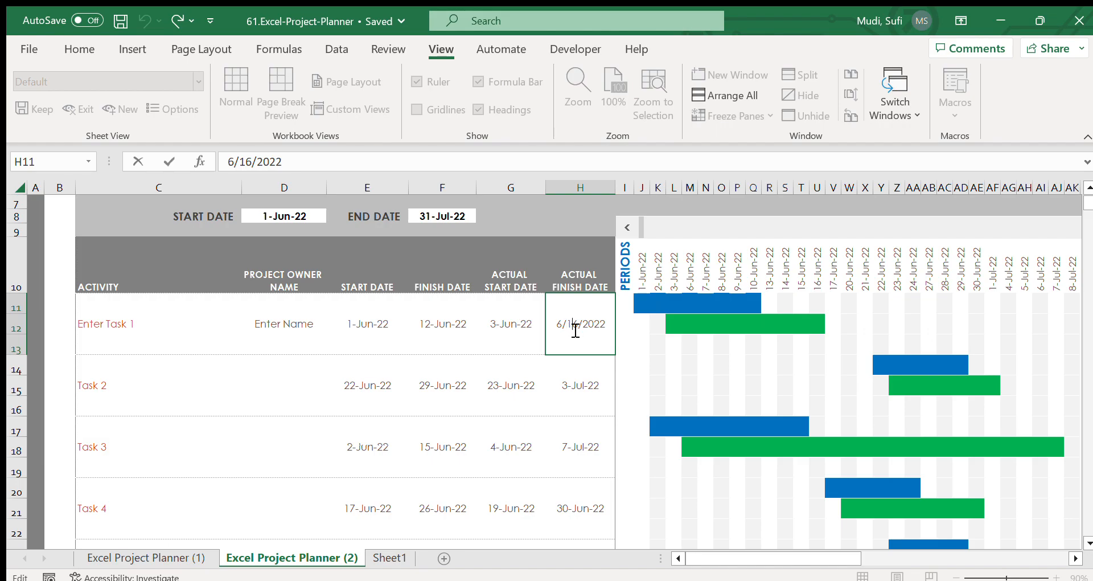
pyautogui.press('Delete')
pyautogui.write('8')
pyautogui.click(871, 325)
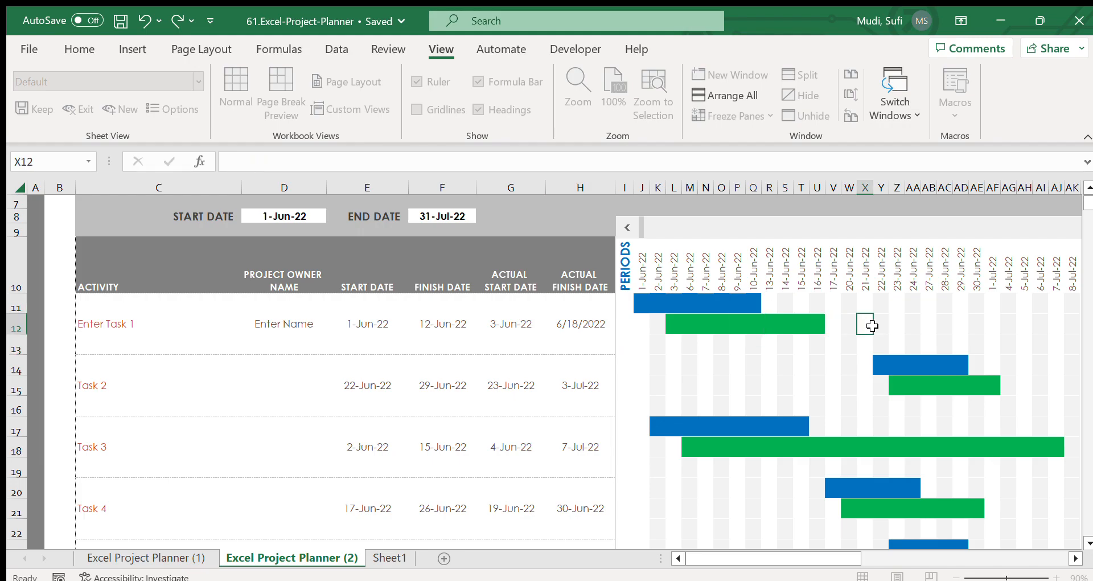
pyautogui.click(832, 326)
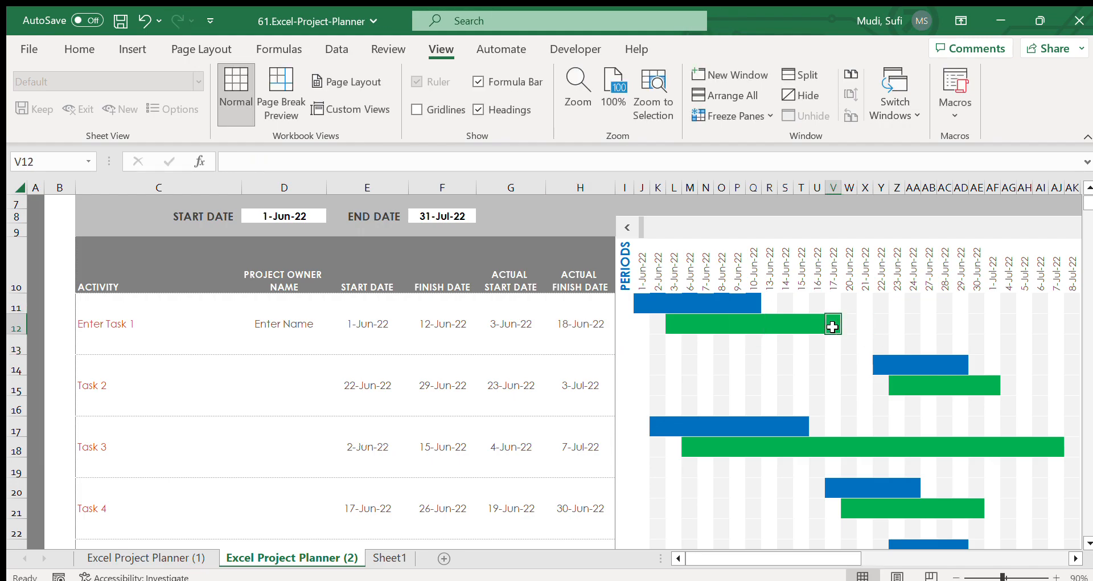
# Set Task 2's Start Date to 6/20/2022 and check both ends of its blue plan bar
pyautogui.click(376, 394)
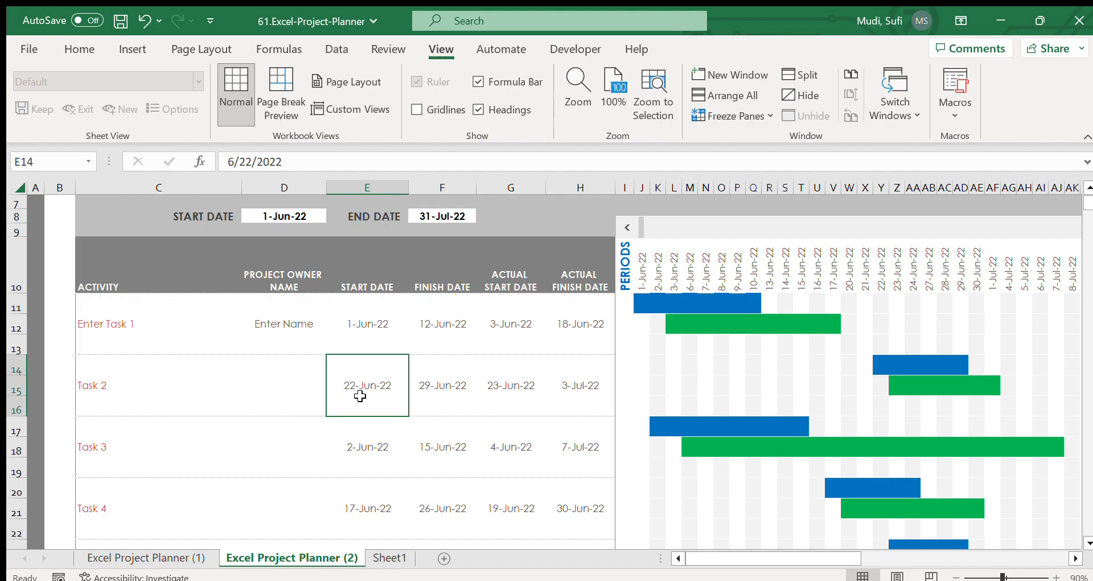
pyautogui.click(440, 386)
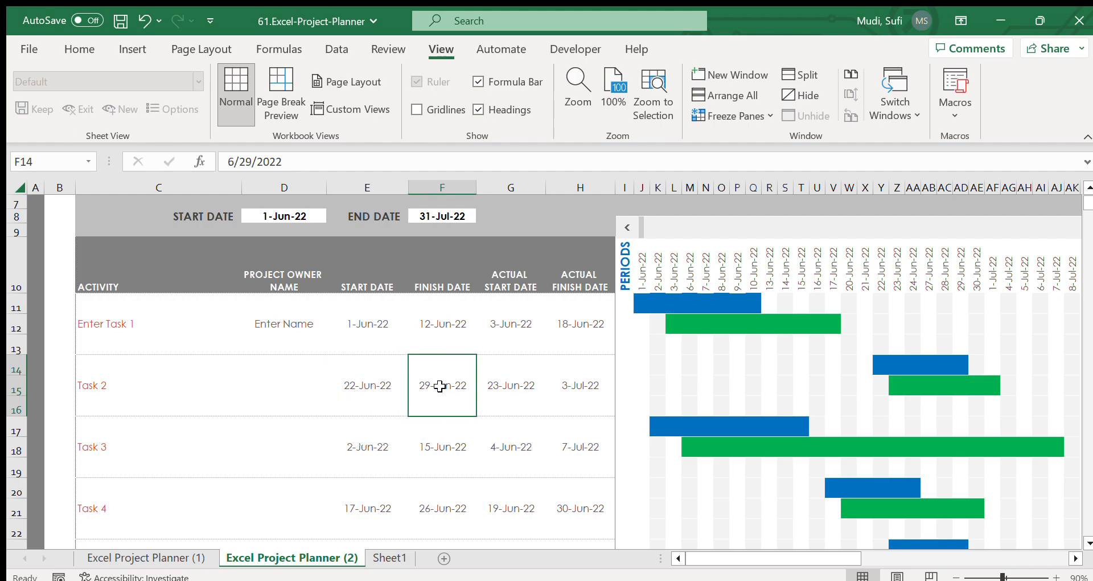
pyautogui.doubleClick(352, 389)
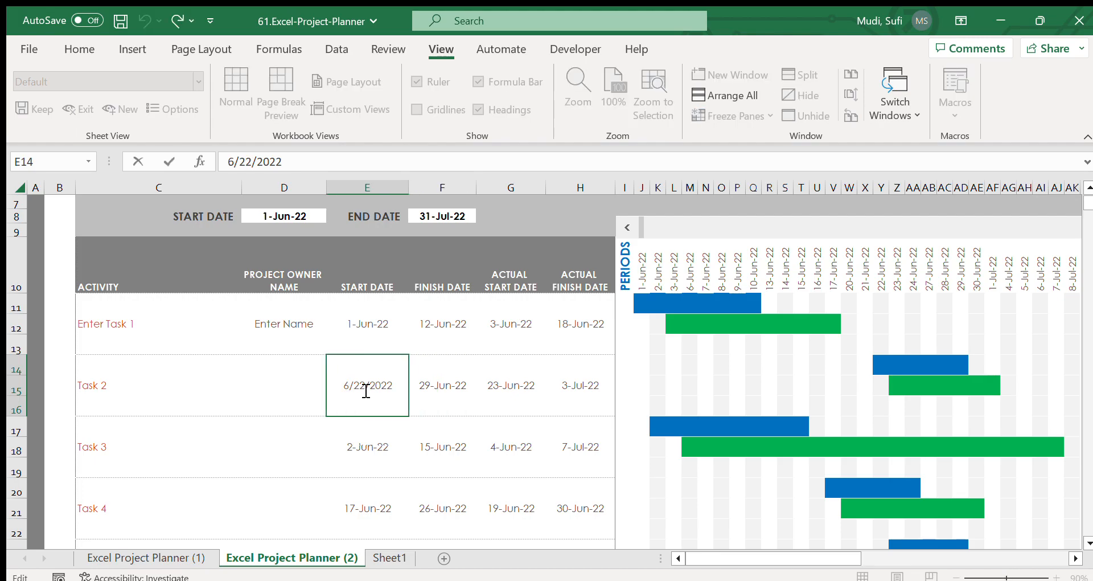
pyautogui.press('BackSpace')
pyautogui.write('0')
pyautogui.click(423, 390)
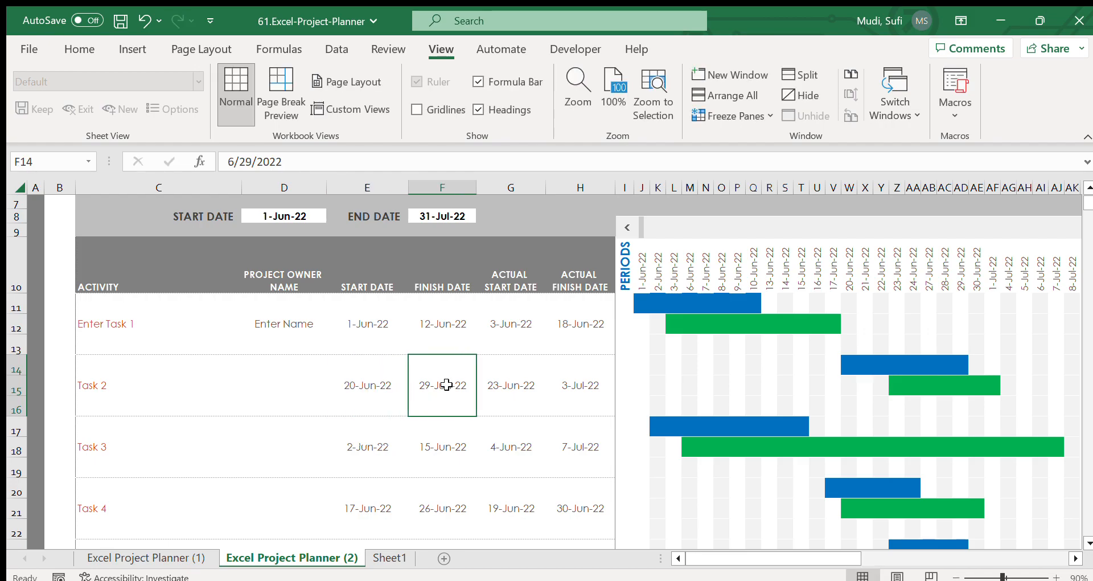
pyautogui.click(852, 365)
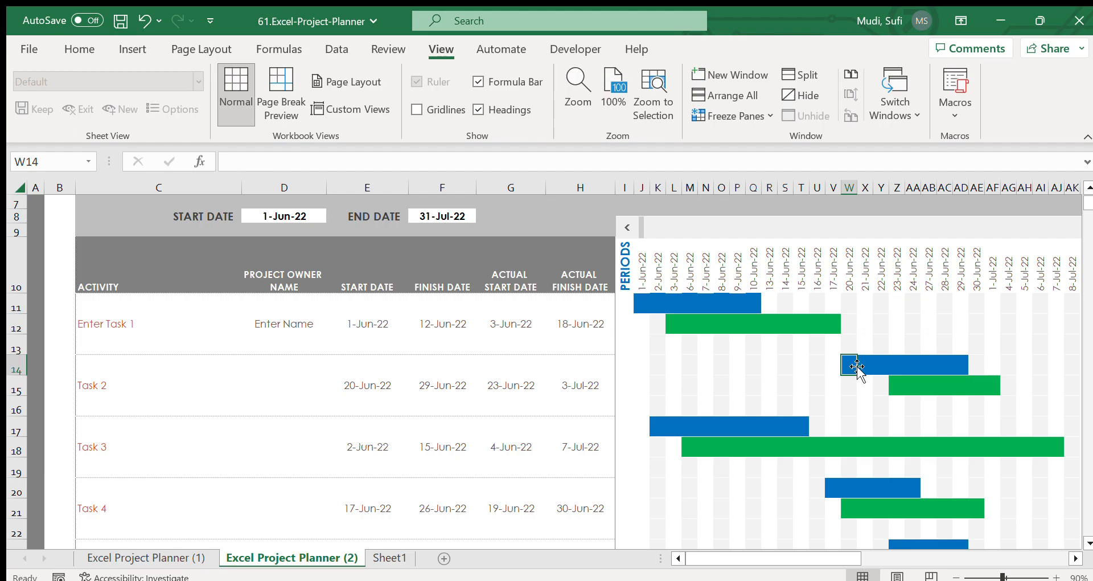
pyautogui.click(956, 363)
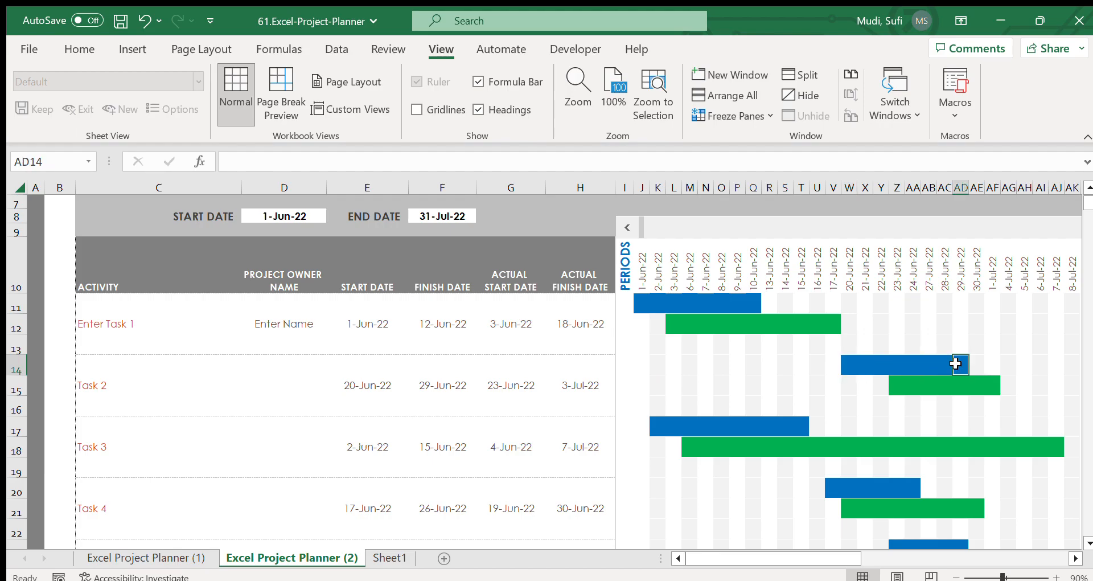
# Check where Task 2's green bar begins, and set its Actual Start Date to 6/20/2022
pyautogui.click(501, 389)
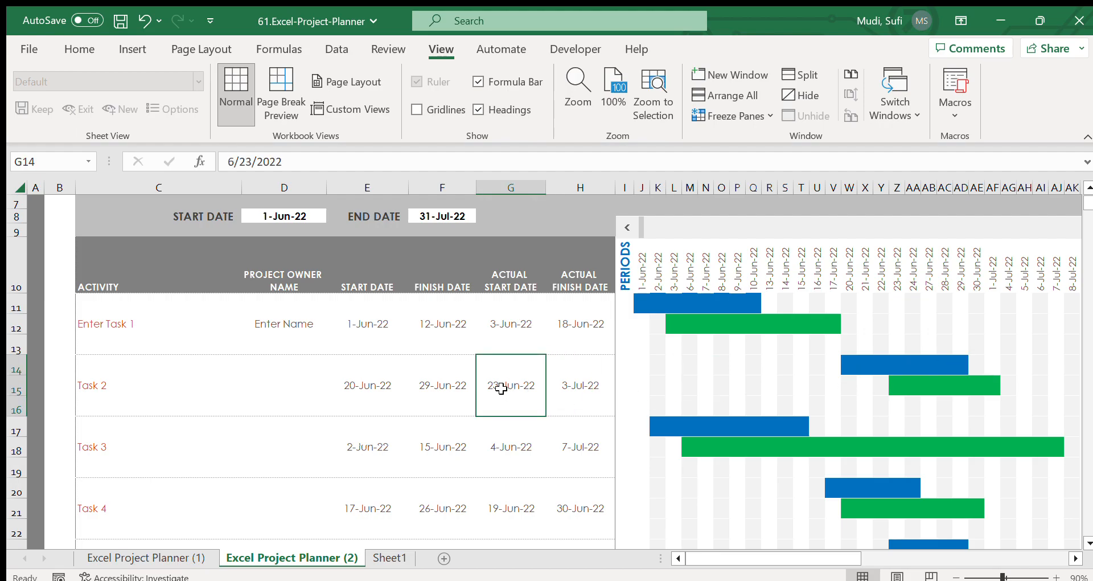
pyautogui.click(899, 384)
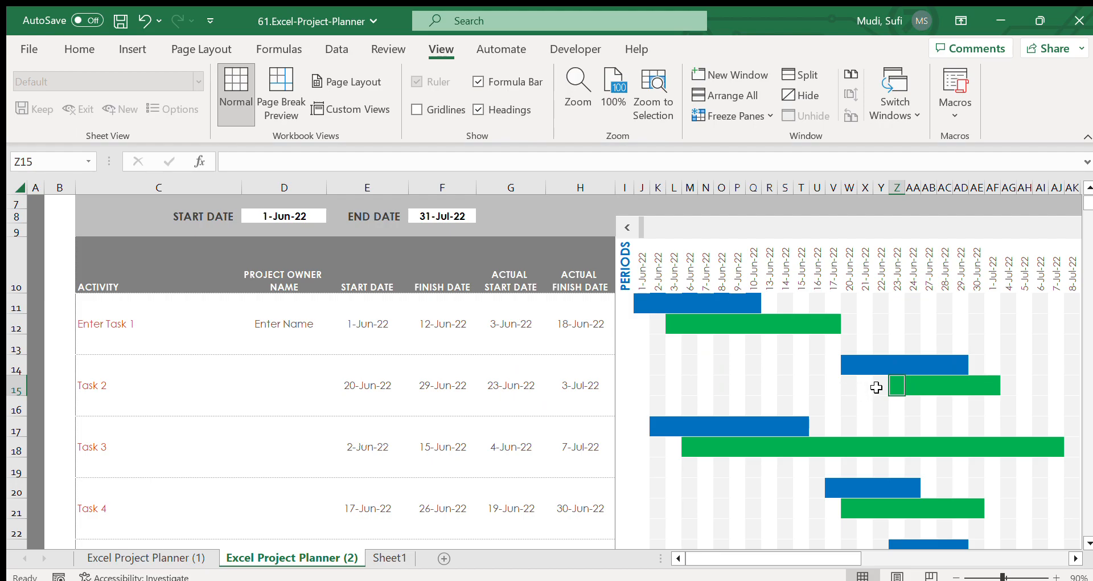
pyautogui.click(501, 387)
pyautogui.doubleClick(500, 389)
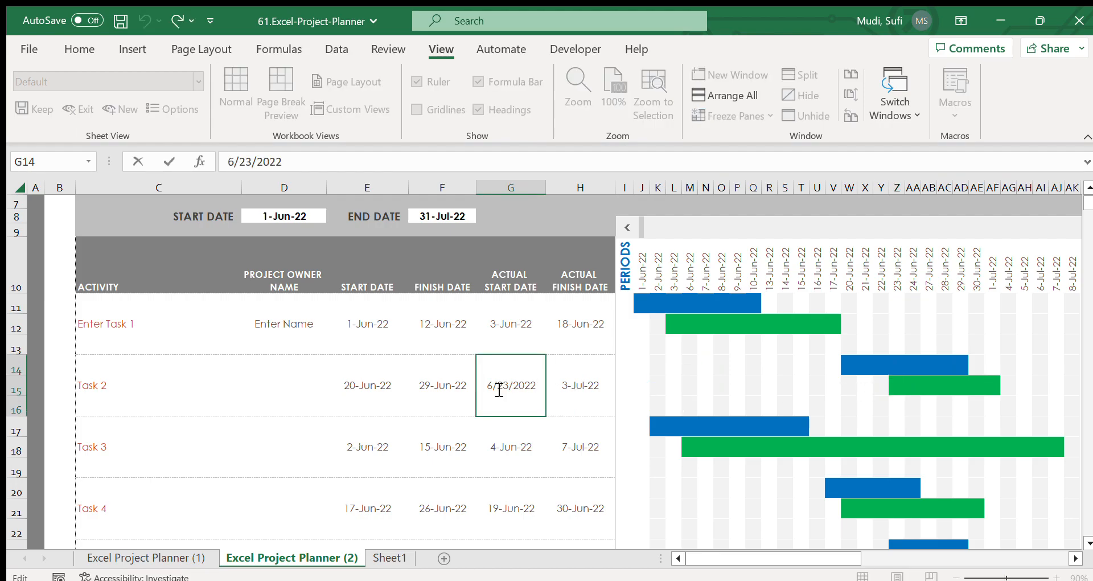
pyautogui.press('Delete')
pyautogui.write('0')
pyautogui.click(577, 380)
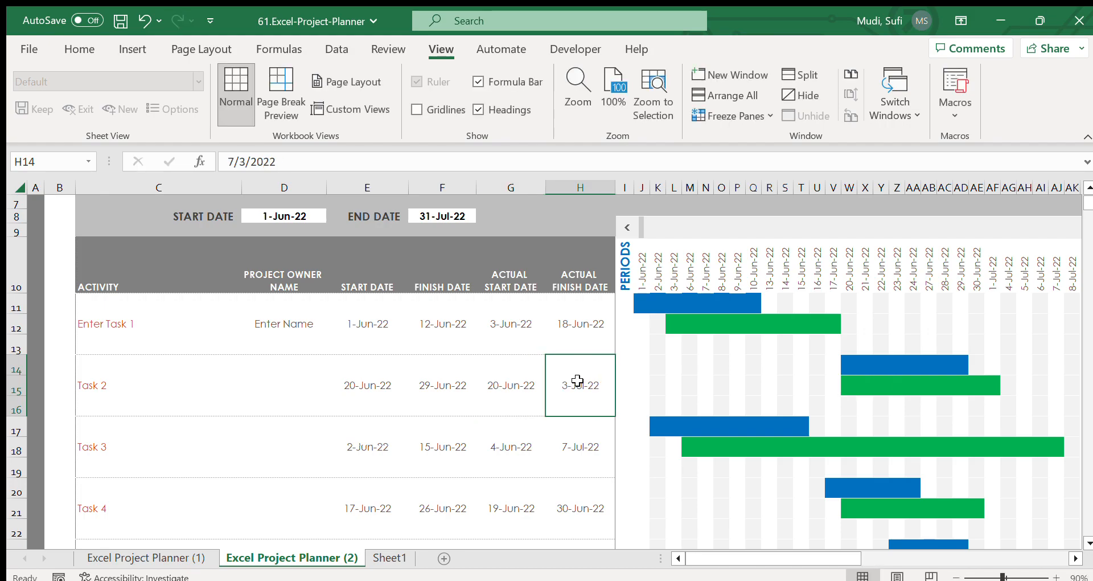
# Inspect Task 2's Actual Finish Date entry and compare it with its green actual bar
pyautogui.doubleClick(577, 380)
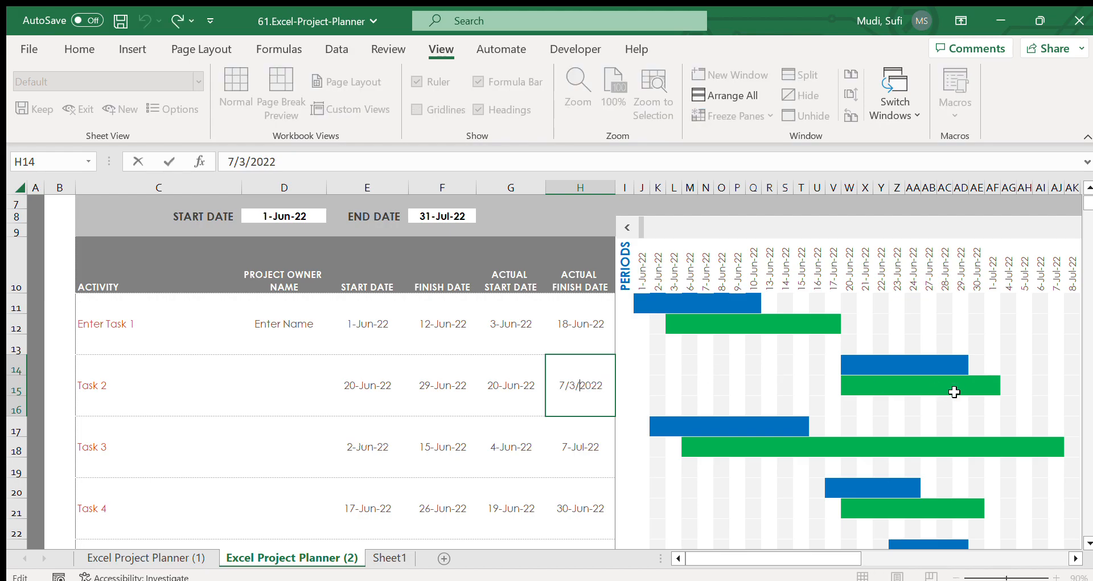
pyautogui.click(976, 384)
pyautogui.click(870, 385)
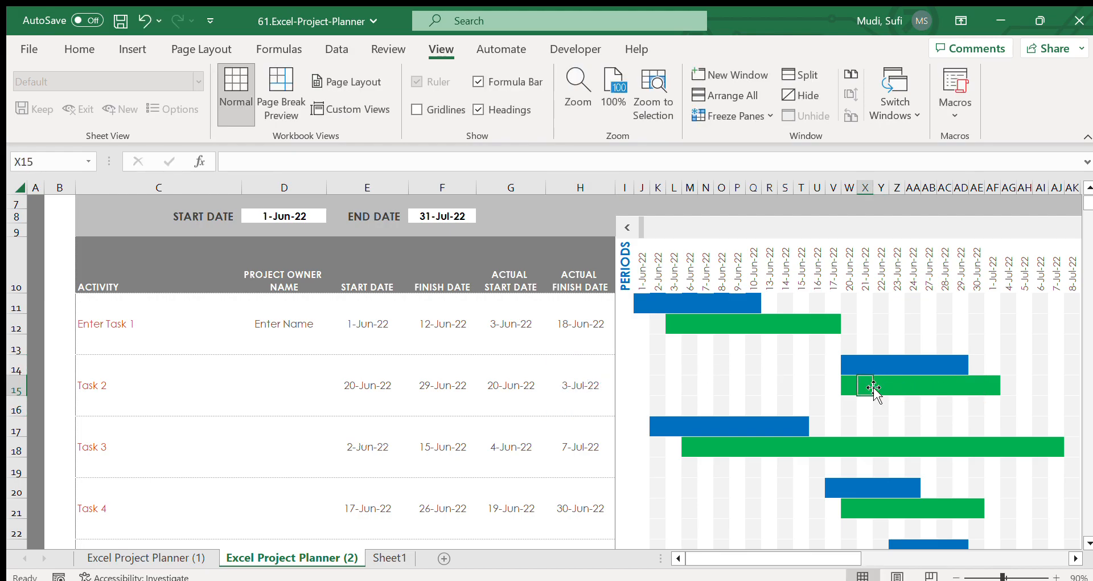
# Compare the start of Task 2's green bar with the date entries of the neighbouring tasks
pyautogui.click(851, 386)
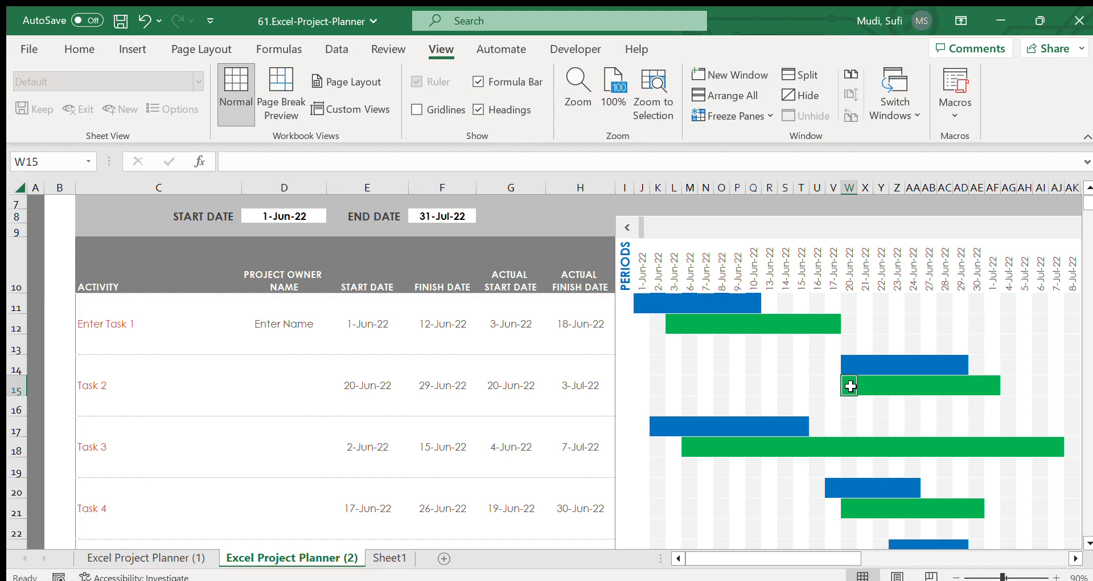
pyautogui.click(534, 336)
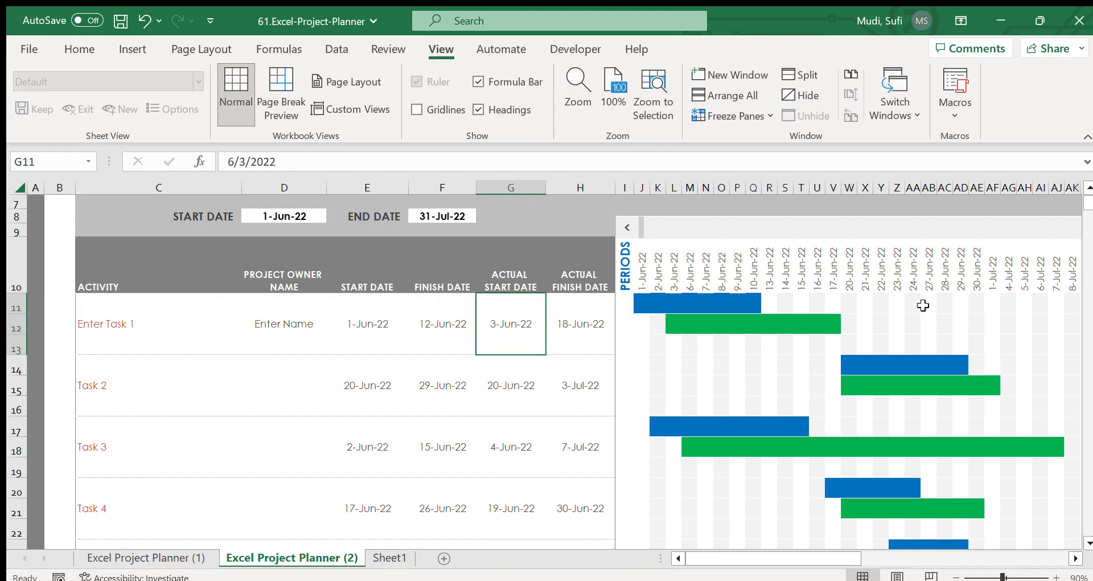
pyautogui.click(117, 386)
pyautogui.click(336, 447)
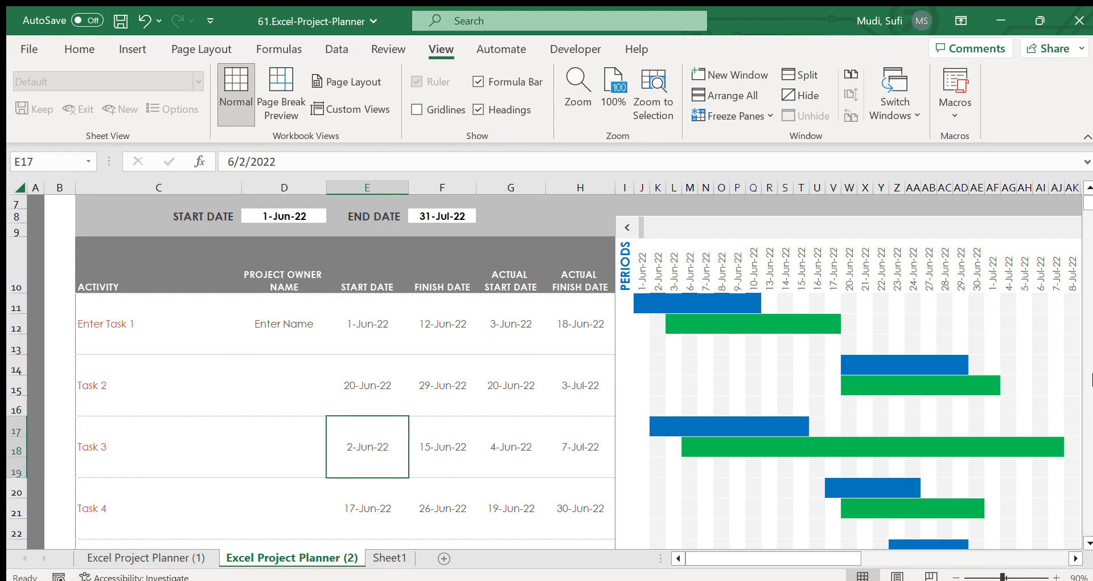
# Review the remaining tasks and their Gantt bars through the end of the timeline, and return to the planner's date columns
pyautogui.click(1086, 543)
pyautogui.click(1086, 542)
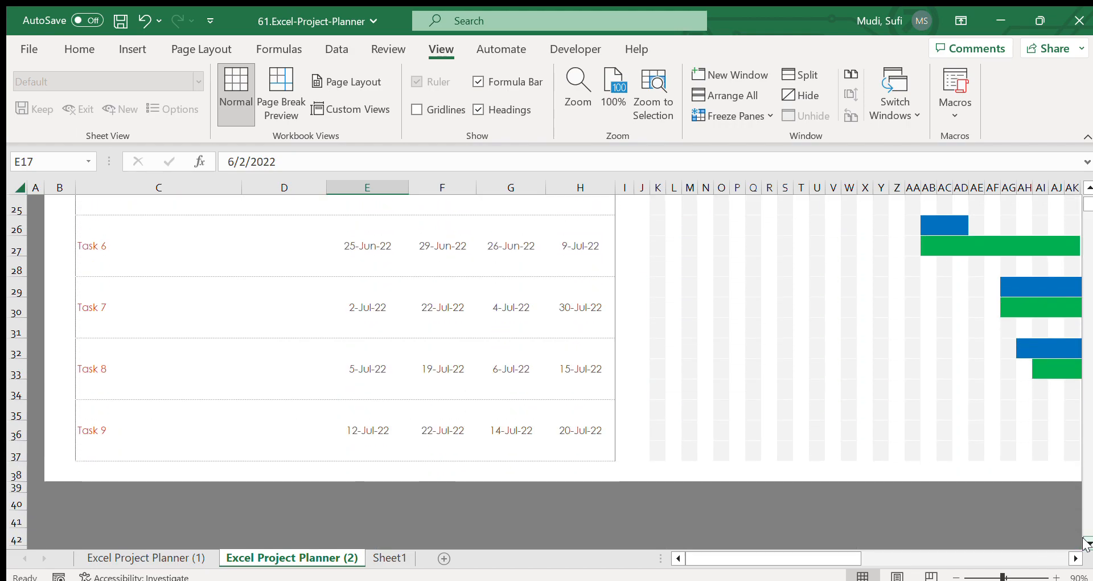
pyautogui.click(1074, 558)
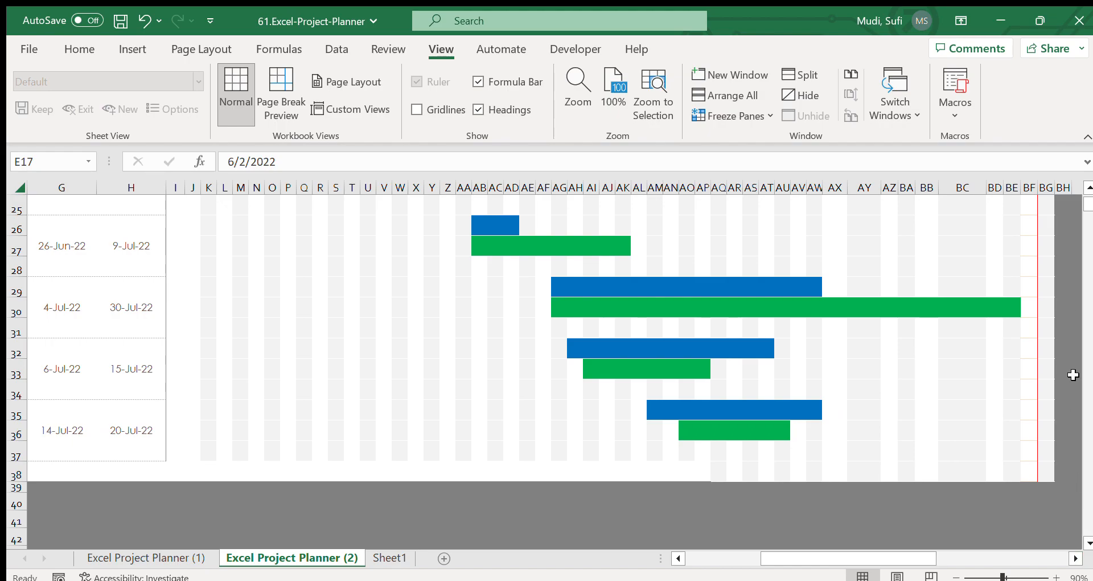
pyautogui.click(1087, 187)
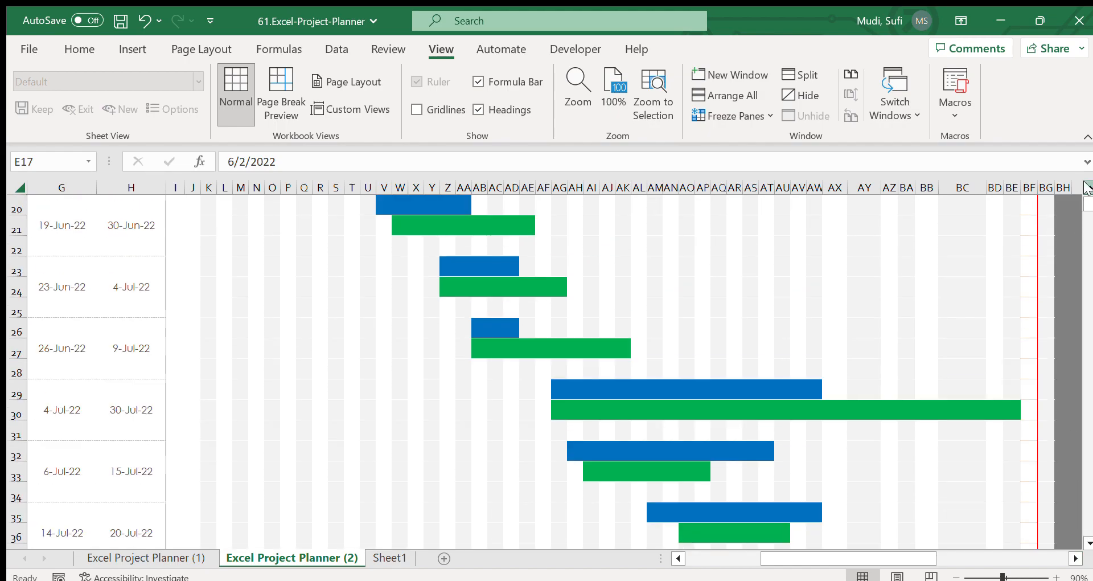
pyautogui.click(1088, 186)
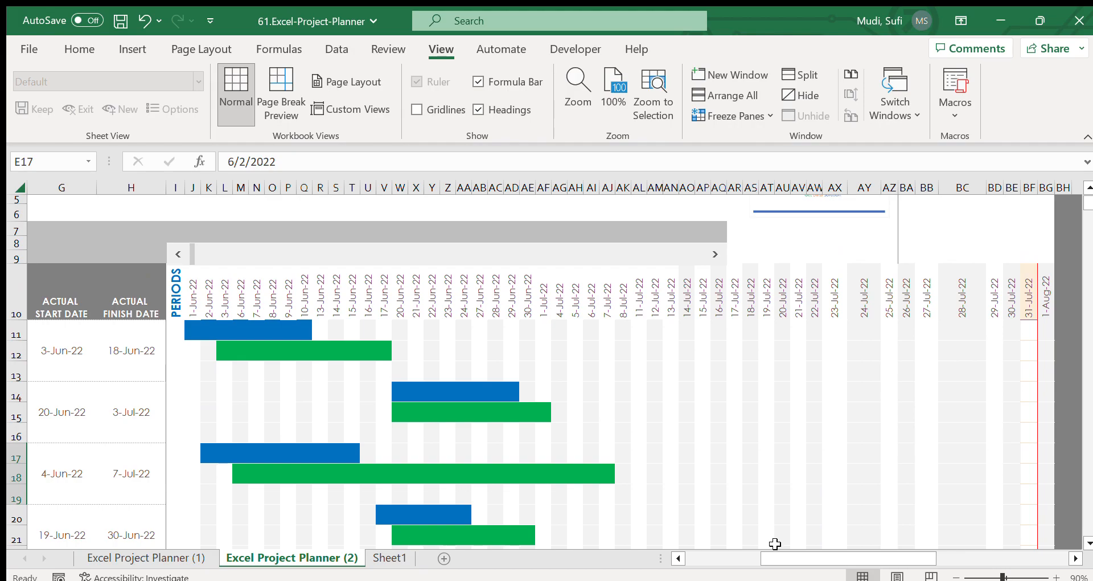
pyautogui.moveTo(765, 560); pyautogui.dragTo(677, 567)
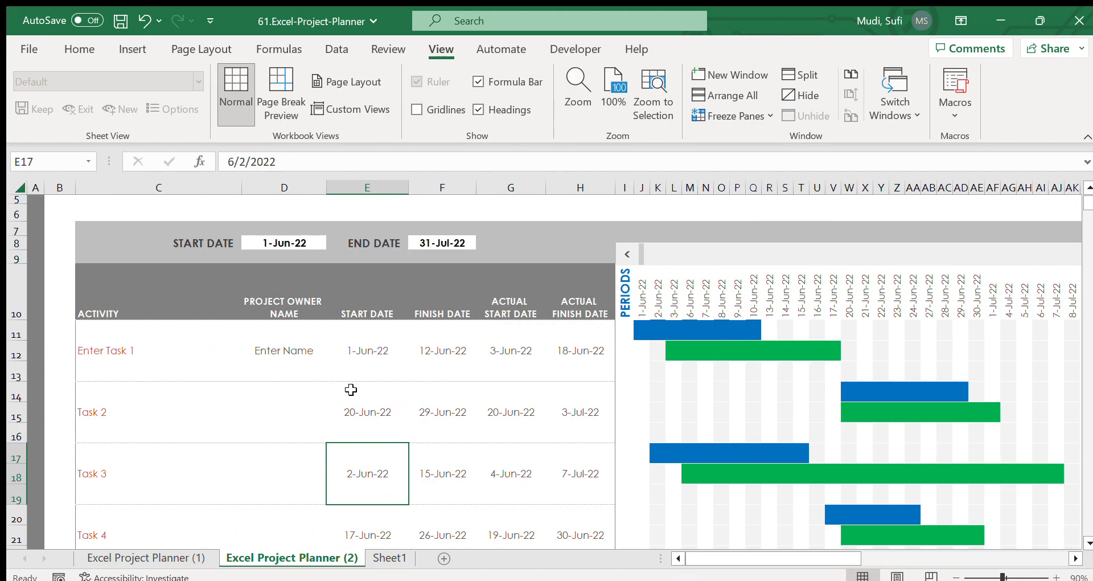
# Highlight the first task's blue plan bar and green actual bar along their full lengths
pyautogui.click(149, 350)
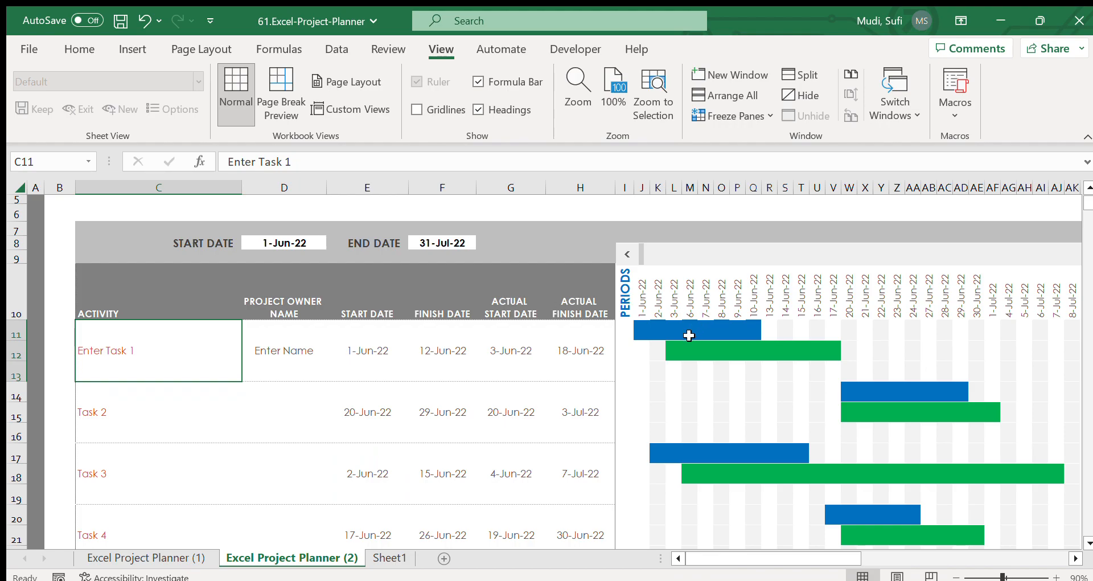
pyautogui.click(648, 330)
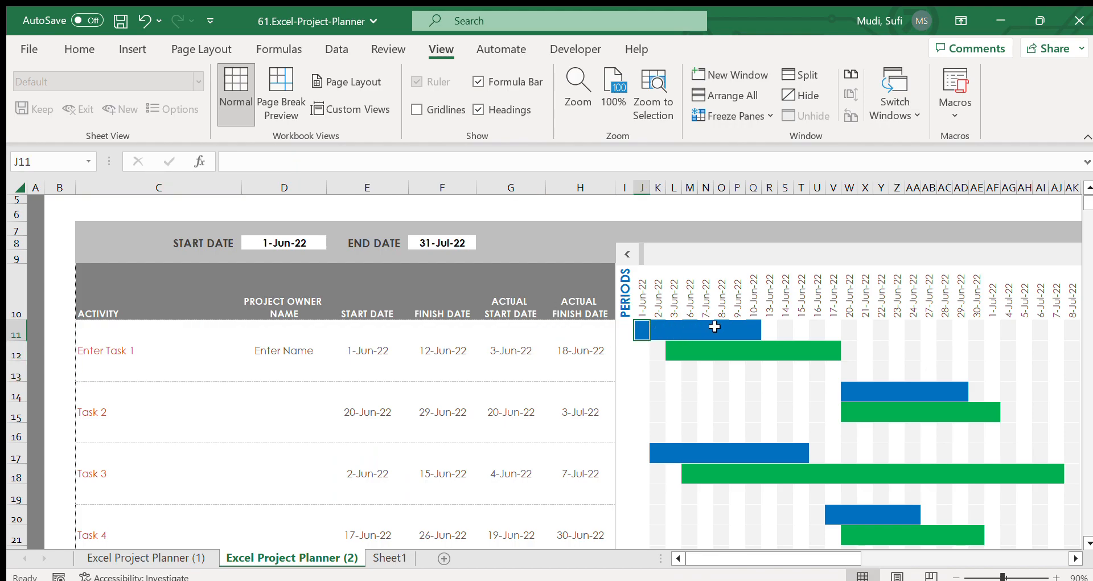
pyautogui.click(750, 327)
pyautogui.click(647, 330)
pyautogui.click(753, 327)
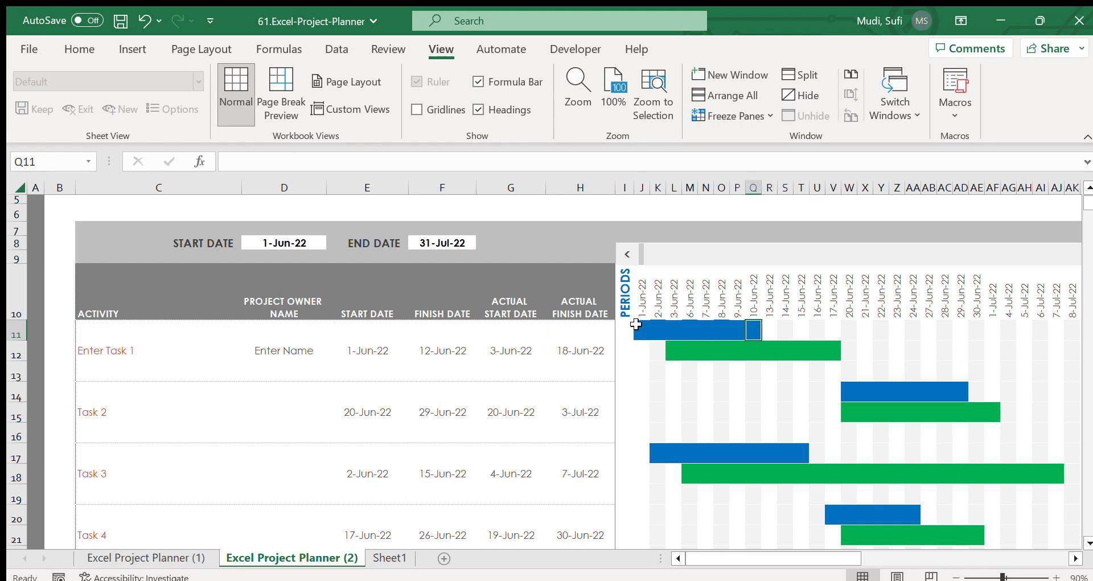
pyautogui.moveTo(637, 324); pyautogui.dragTo(753, 326)
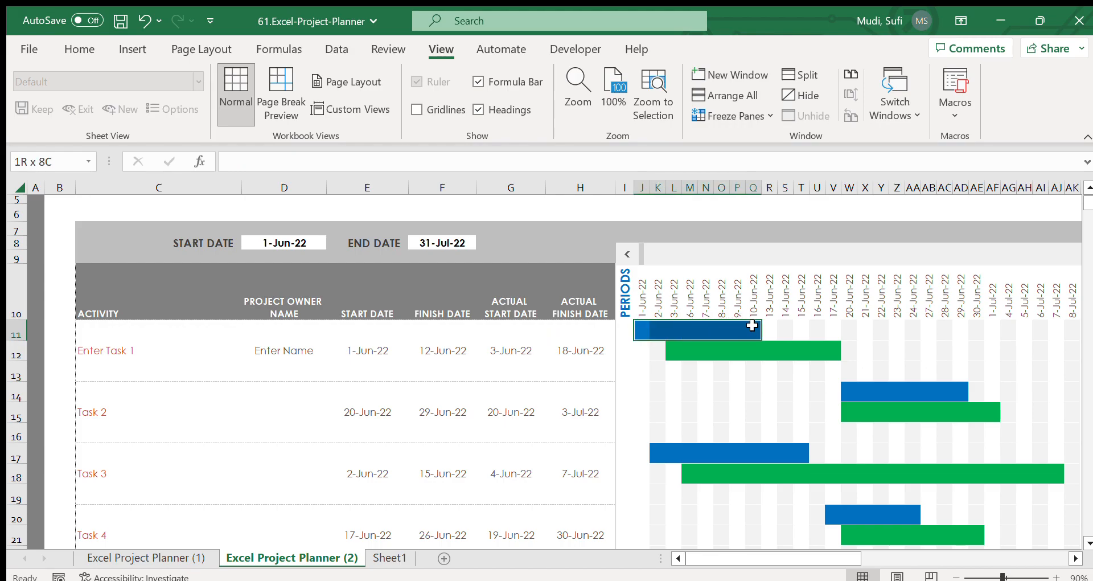
pyautogui.moveTo(673, 349); pyautogui.dragTo(834, 349)
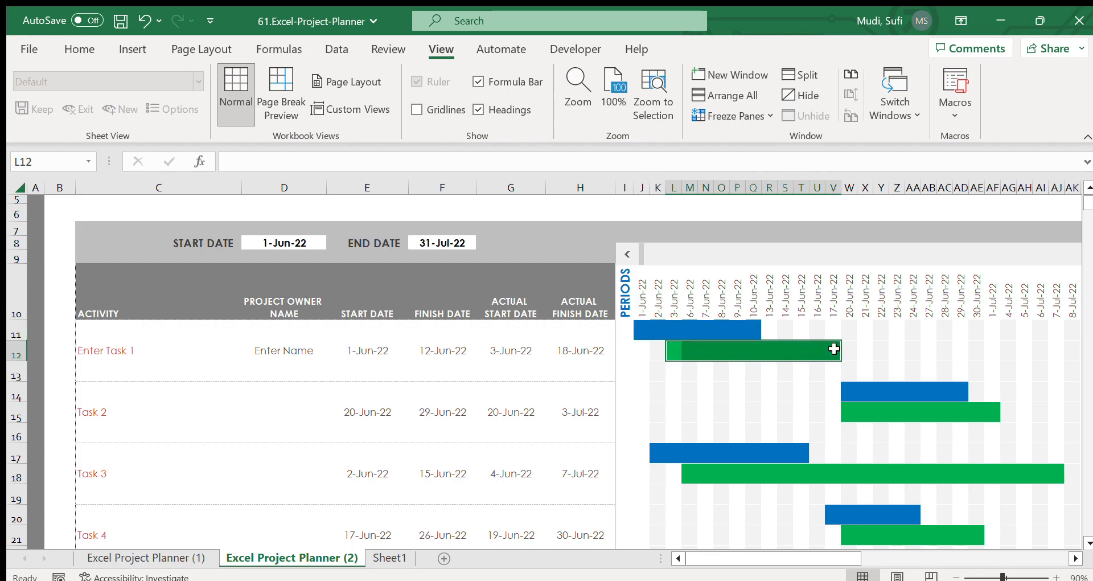
# Highlight Task 2's plan and actual bars together and check where the plan bar begins
pyautogui.click(850, 390)
pyautogui.moveTo(850, 390); pyautogui.dragTo(1004, 416)
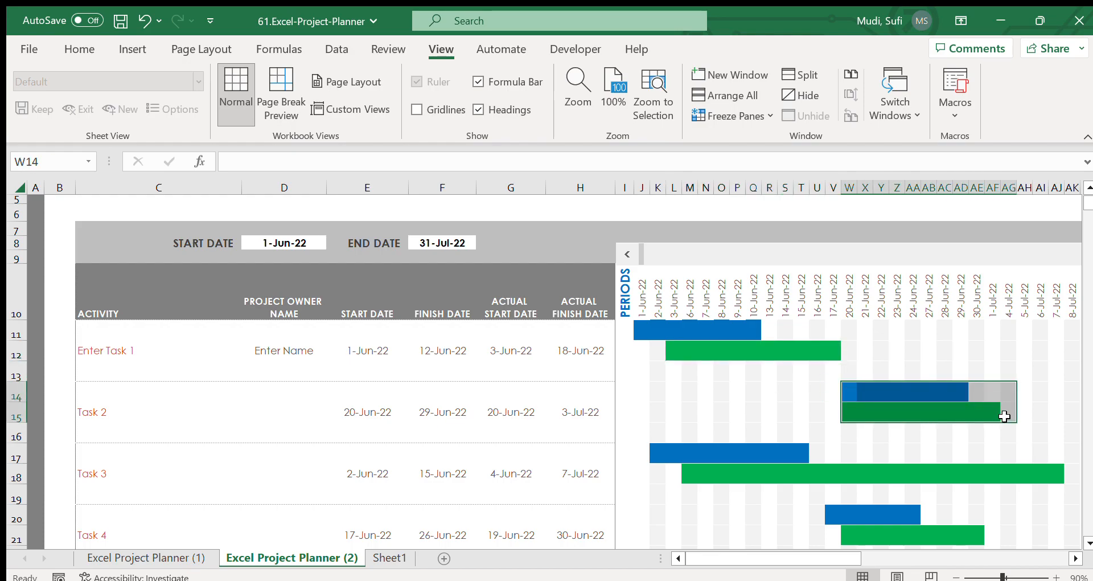
pyautogui.click(851, 392)
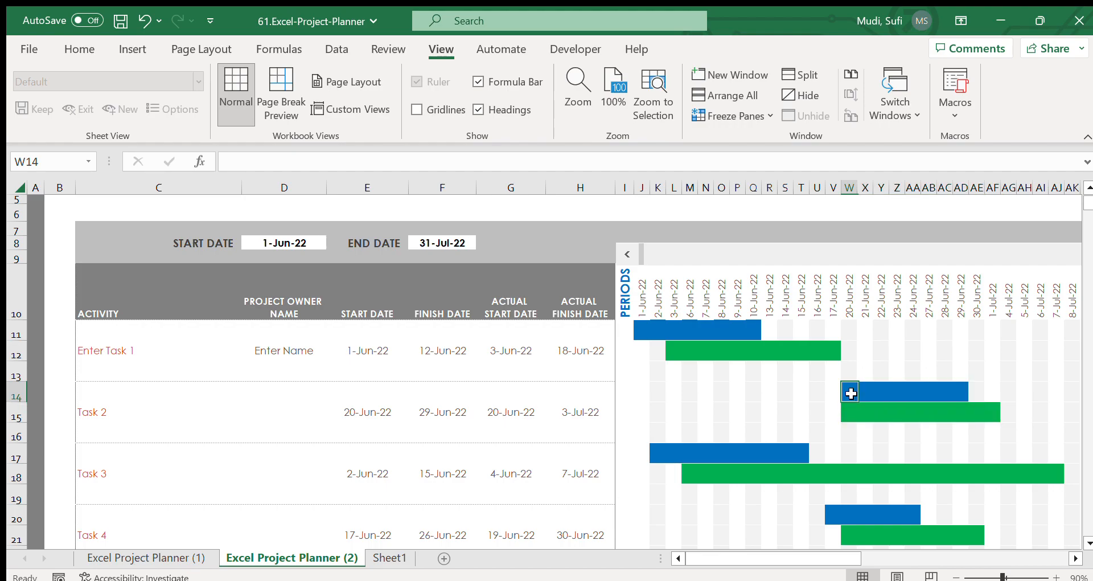
# Highlight the first task's gap before its actual bar and the stretch running past its plan bar
pyautogui.click(770, 331)
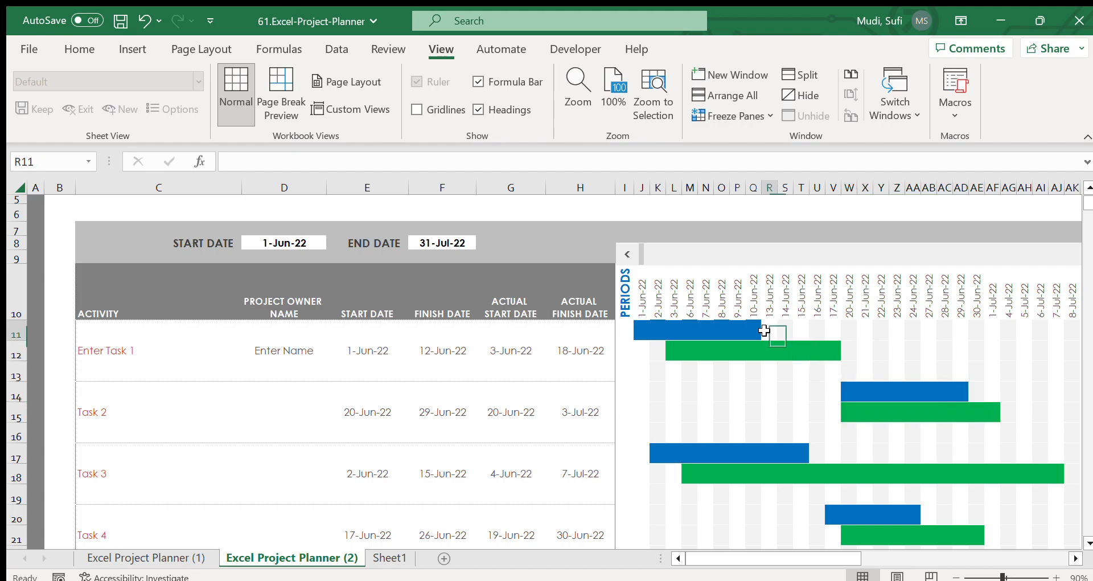
pyautogui.moveTo(639, 351); pyautogui.dragTo(656, 351)
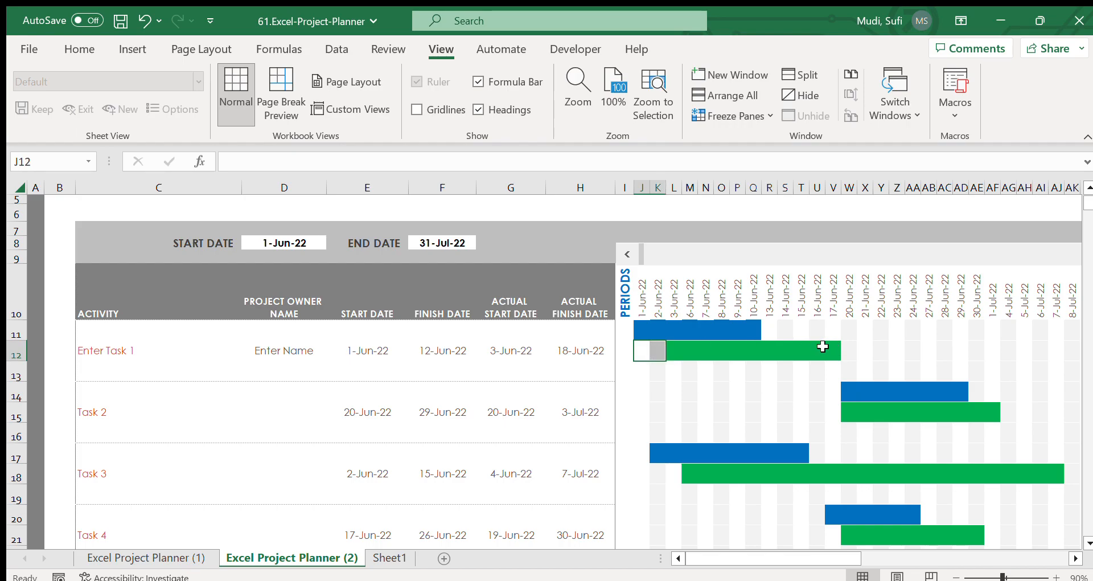
pyautogui.moveTo(770, 350); pyautogui.dragTo(835, 349)
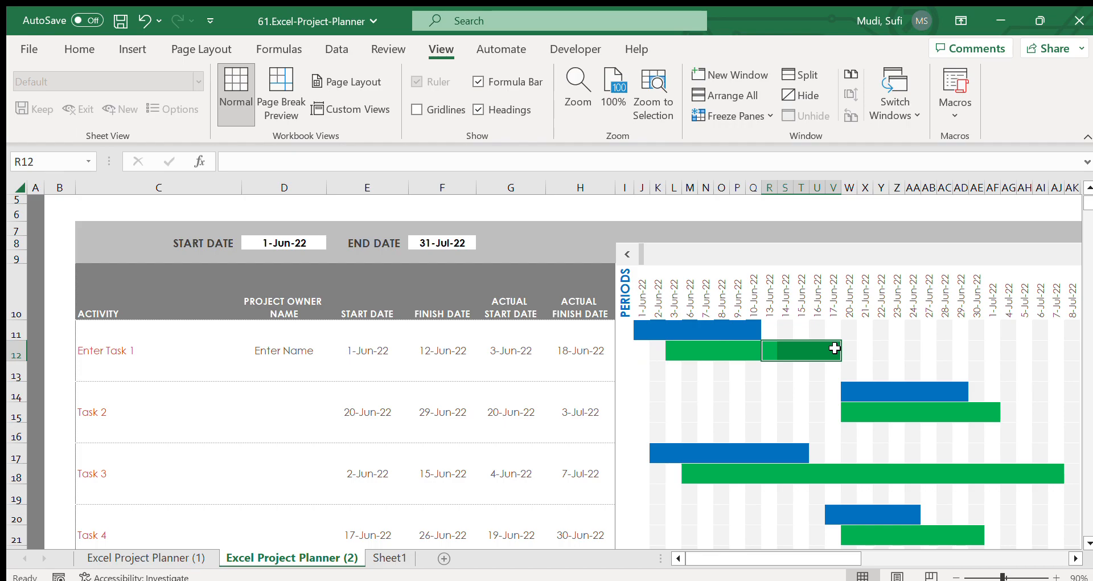
# Check where Task 3's plan bar begins, and highlight the part of its actual bar extending past the plan
pyautogui.click(658, 453)
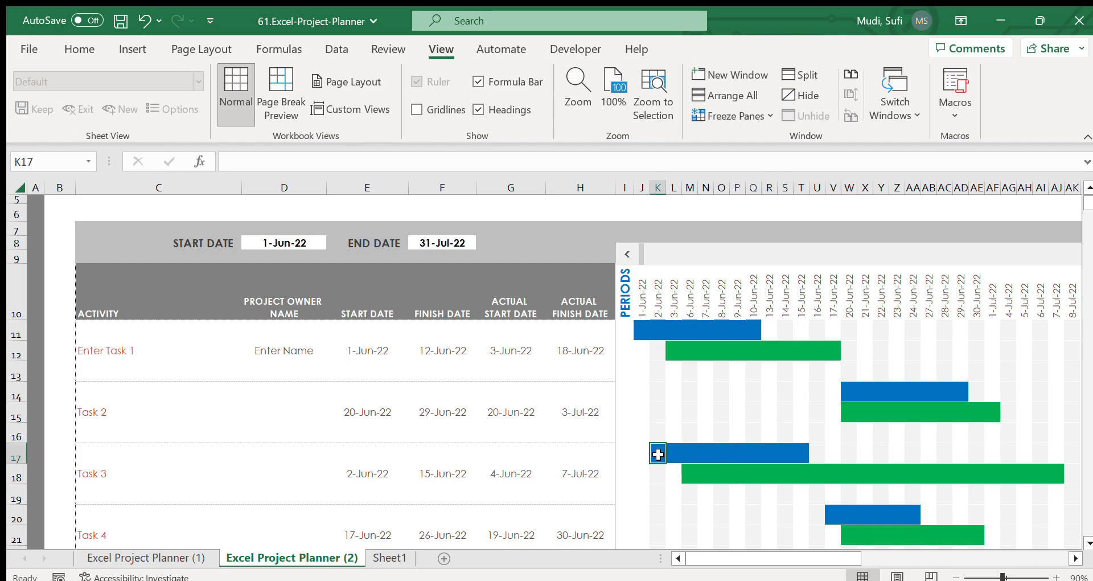
pyautogui.moveTo(689, 473); pyautogui.dragTo(1061, 471)
pyautogui.click(807, 472)
pyautogui.moveTo(808, 472); pyautogui.dragTo(1036, 472)
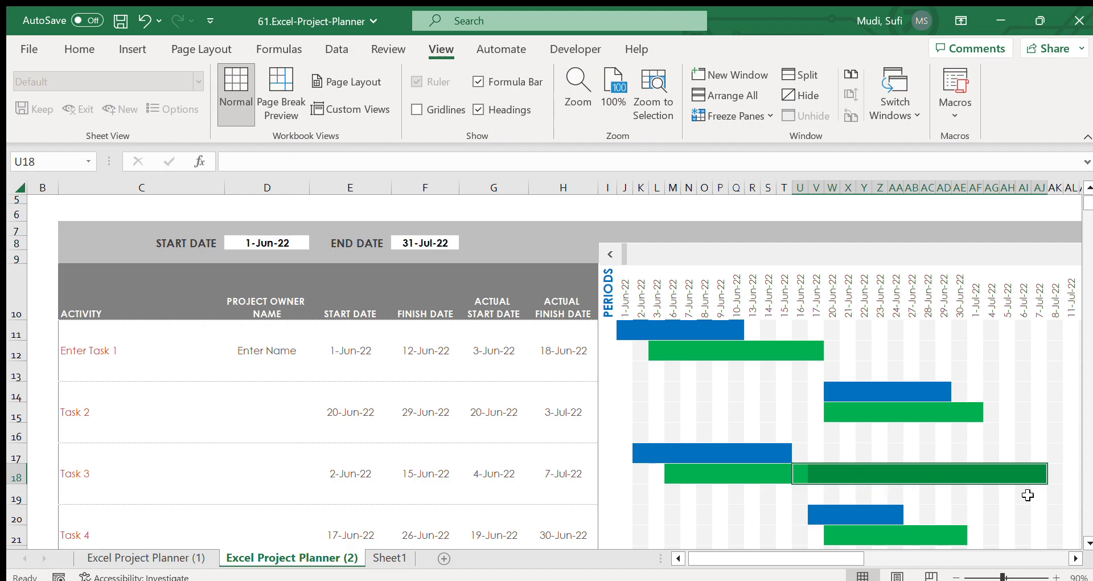
# Compare the first task's plan and actual bars again by highlighting each one against the dates above
pyautogui.click(1088, 544)
pyautogui.click(1087, 544)
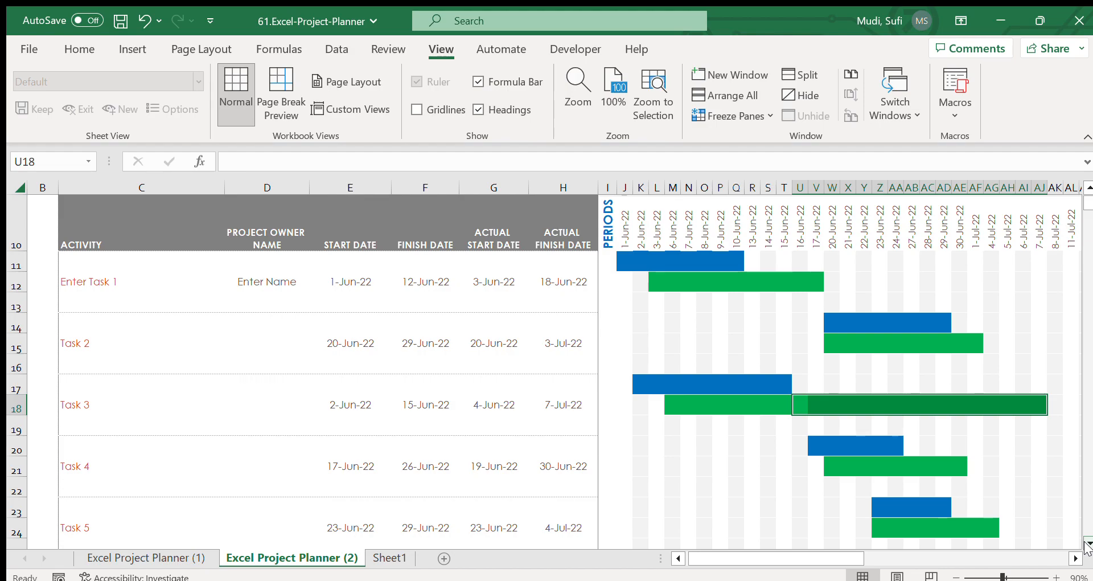
pyautogui.click(640, 261)
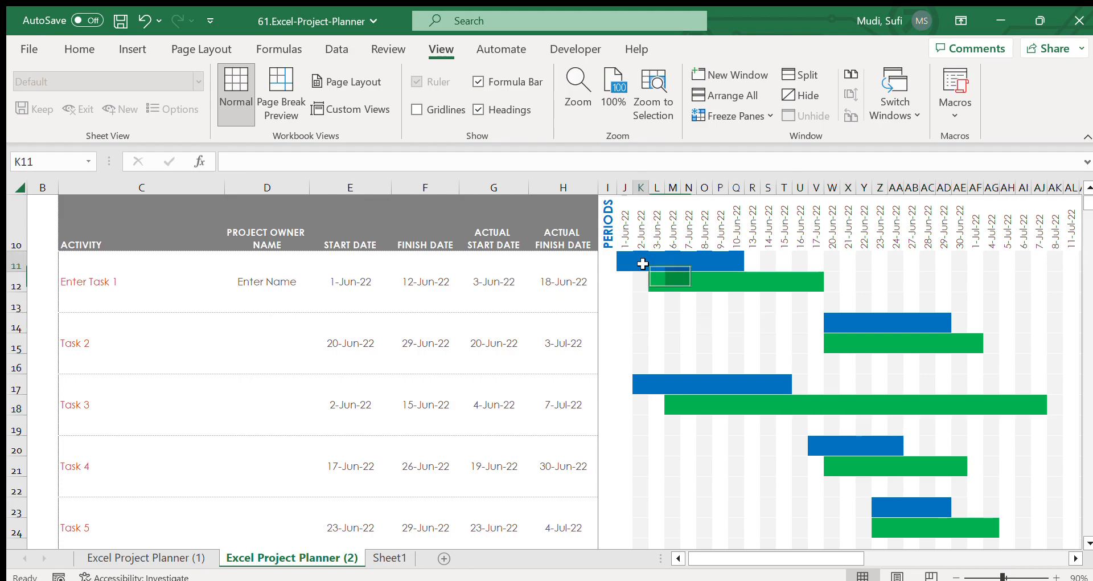
pyautogui.click(626, 261)
pyautogui.moveTo(627, 262); pyautogui.dragTo(744, 258)
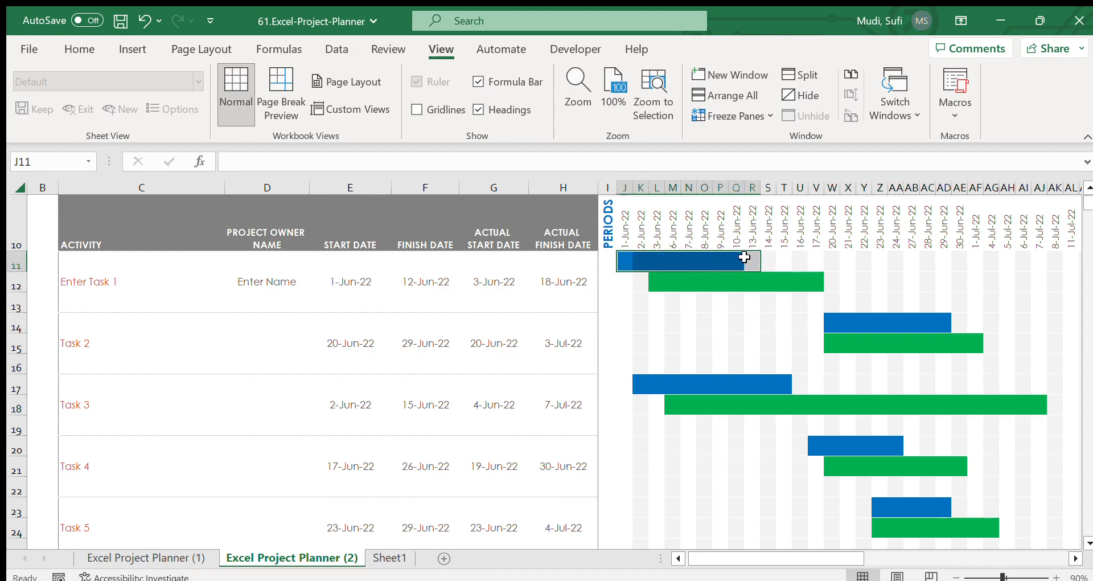
pyautogui.click(657, 284)
pyautogui.moveTo(658, 285); pyautogui.dragTo(810, 287)
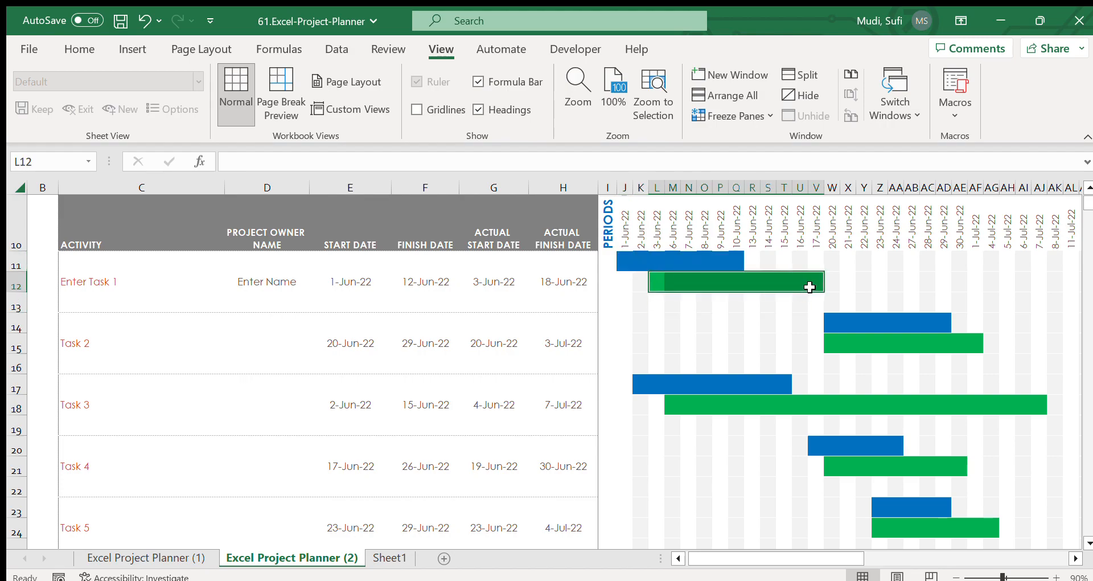
# Review the rows from Task 3 down to Task 9 and return to the first tasks
pyautogui.click(1088, 539)
pyautogui.click(1088, 539)
pyautogui.click(1087, 539)
pyautogui.click(1088, 539)
pyautogui.click(1088, 539)
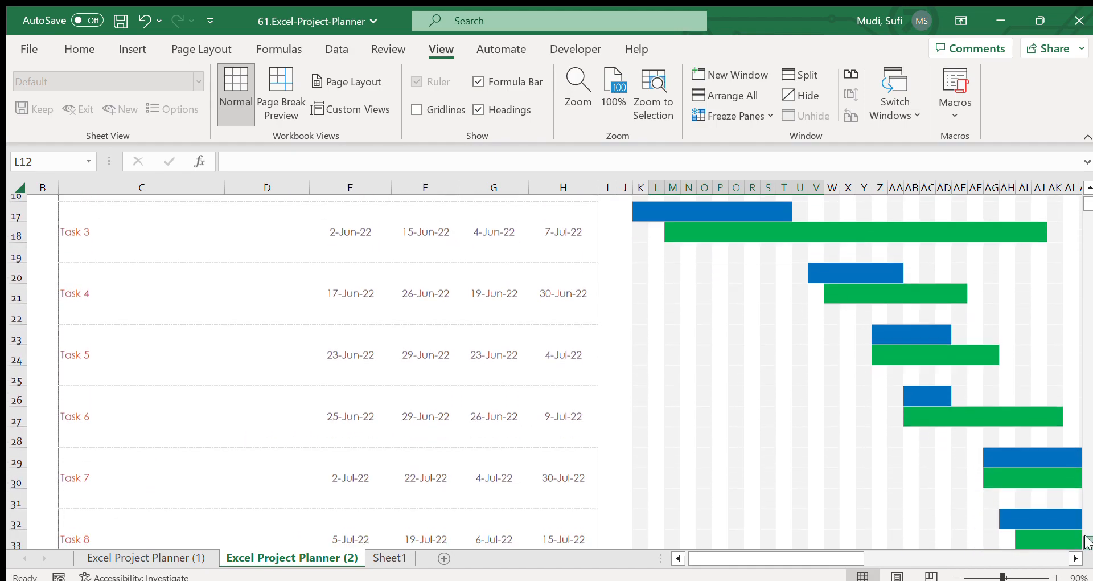
pyautogui.click(1087, 539)
pyautogui.click(1088, 538)
pyautogui.click(1087, 539)
pyautogui.click(1088, 538)
pyautogui.click(1088, 539)
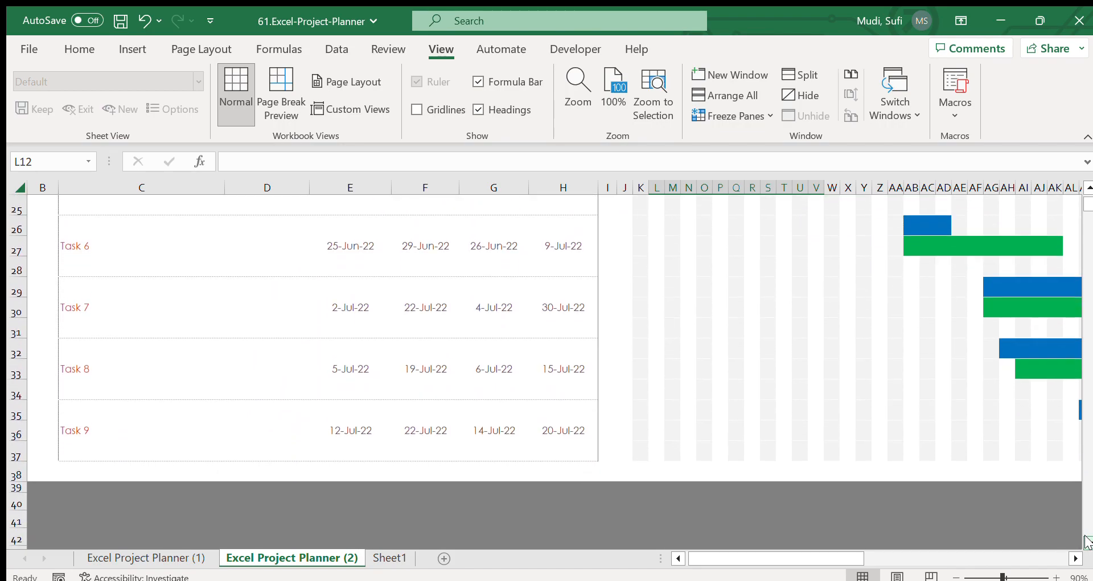
pyautogui.click(1088, 188)
pyautogui.click(1087, 188)
pyautogui.click(1088, 187)
pyautogui.click(1088, 187)
pyautogui.click(1087, 188)
pyautogui.click(1087, 188)
pyautogui.click(1088, 188)
pyautogui.click(1088, 188)
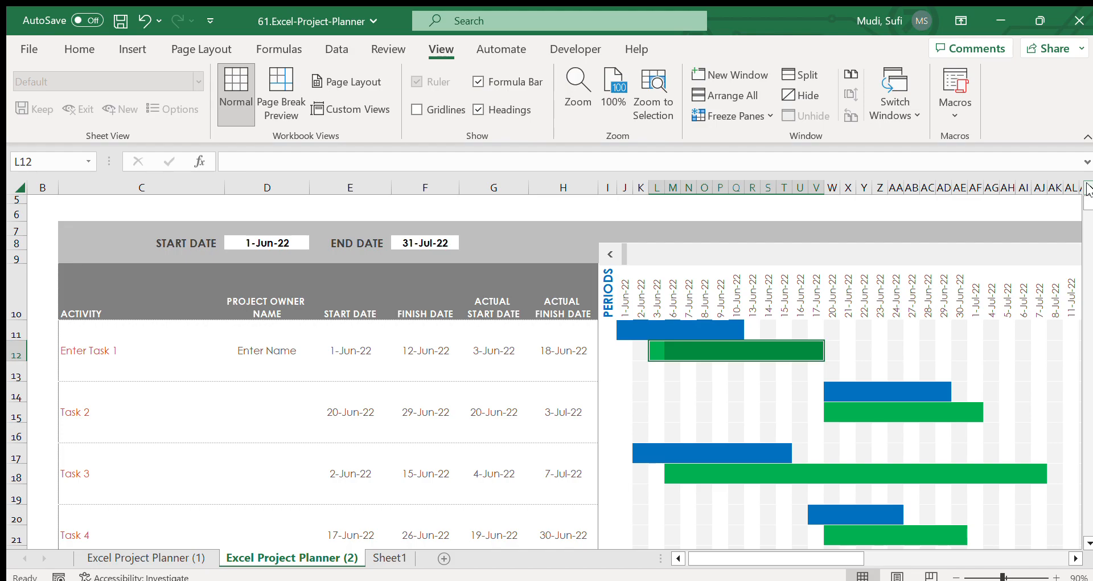
# Inspect Task 2's Actual Finish Date and highlight the full length of its green actual bar
pyautogui.click(553, 406)
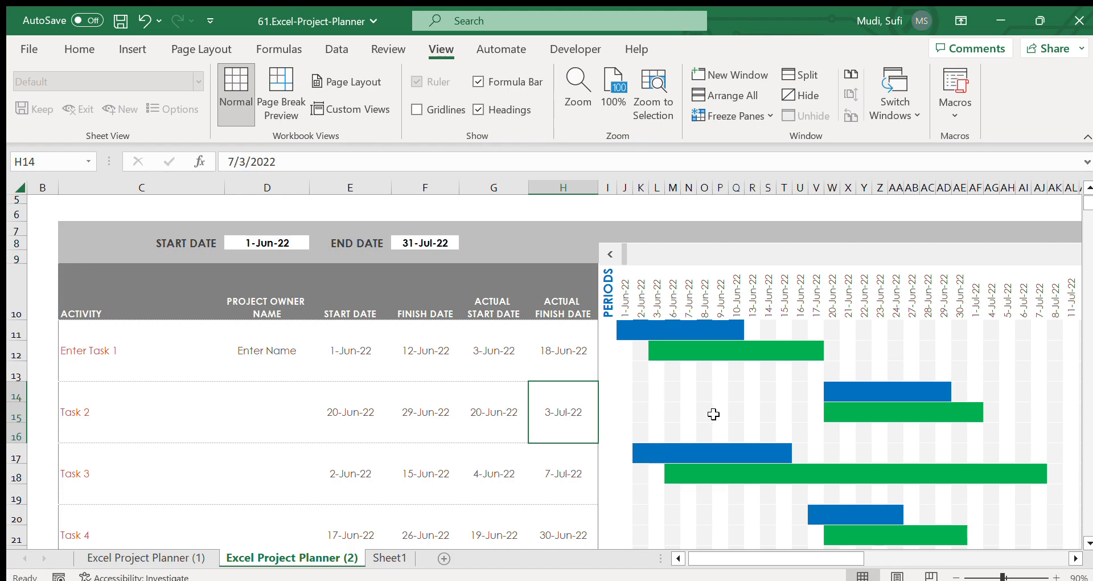
pyautogui.click(841, 411)
pyautogui.moveTo(831, 411); pyautogui.dragTo(979, 412)
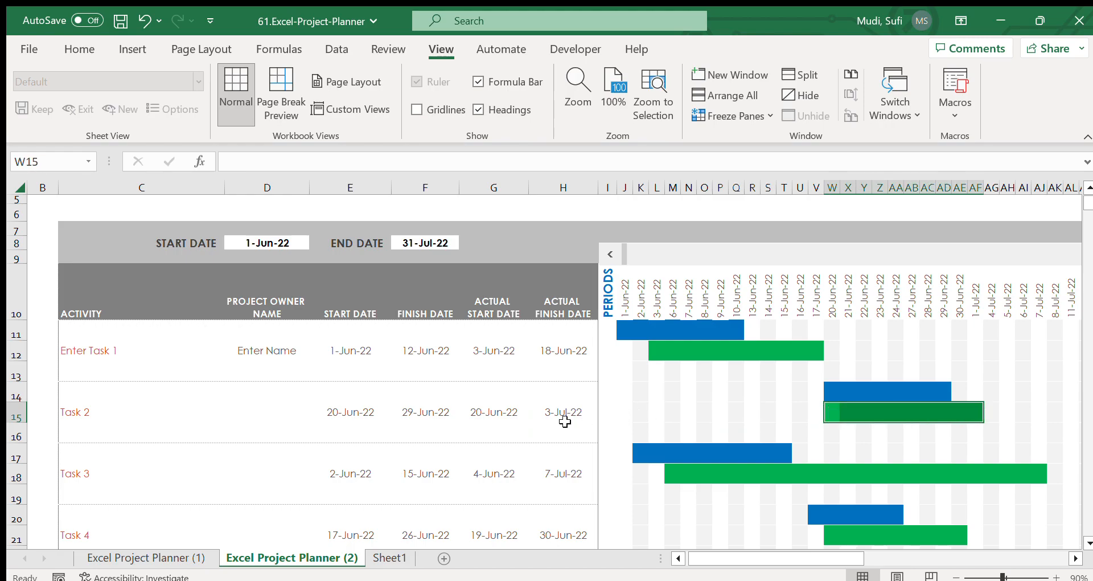
# Clear Task 2's Actual Start Date and Actual Finish Date, check the emptied entries, and undo the deletion
pyautogui.moveTo(494, 414); pyautogui.dragTo(555, 410)
pyautogui.press('Delete')
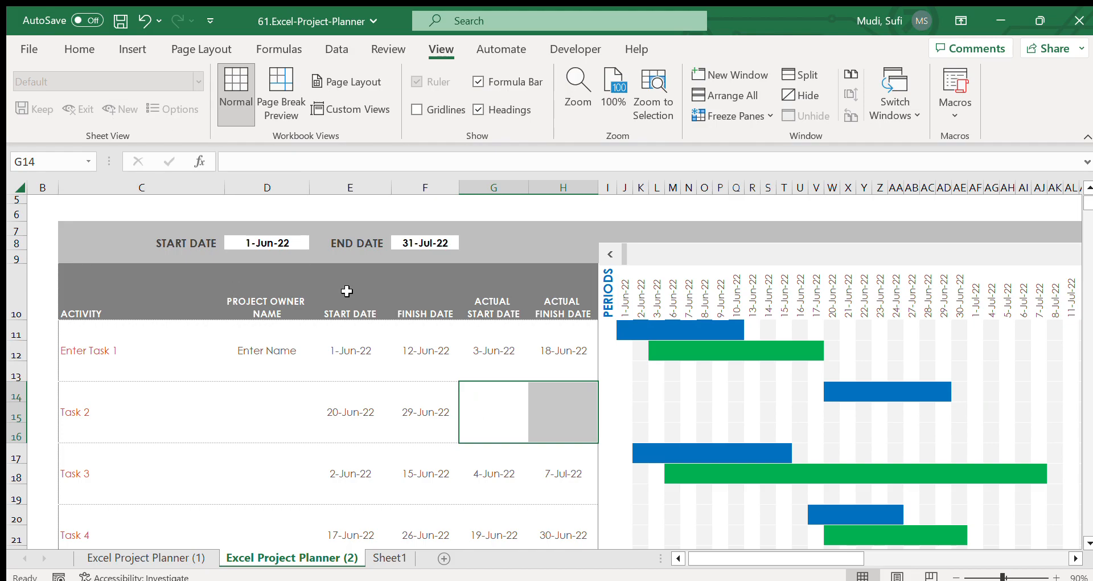
pyautogui.click(505, 419)
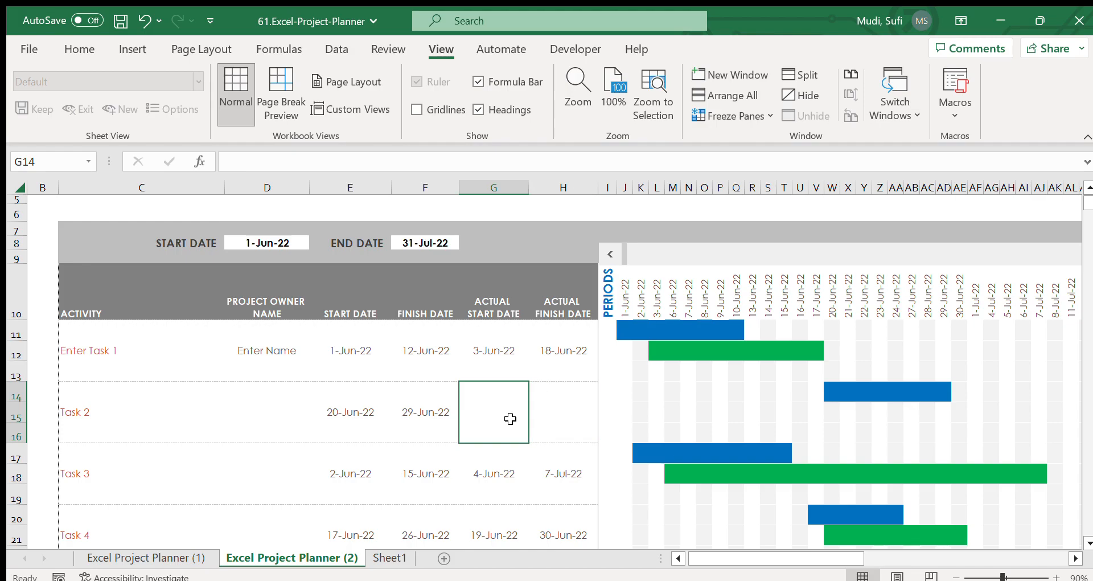
pyautogui.moveTo(510, 418)
pyautogui.mouseDown()
pyautogui.moveTo(561, 414)
pyautogui.moveTo(523, 392)
pyautogui.mouseUp()
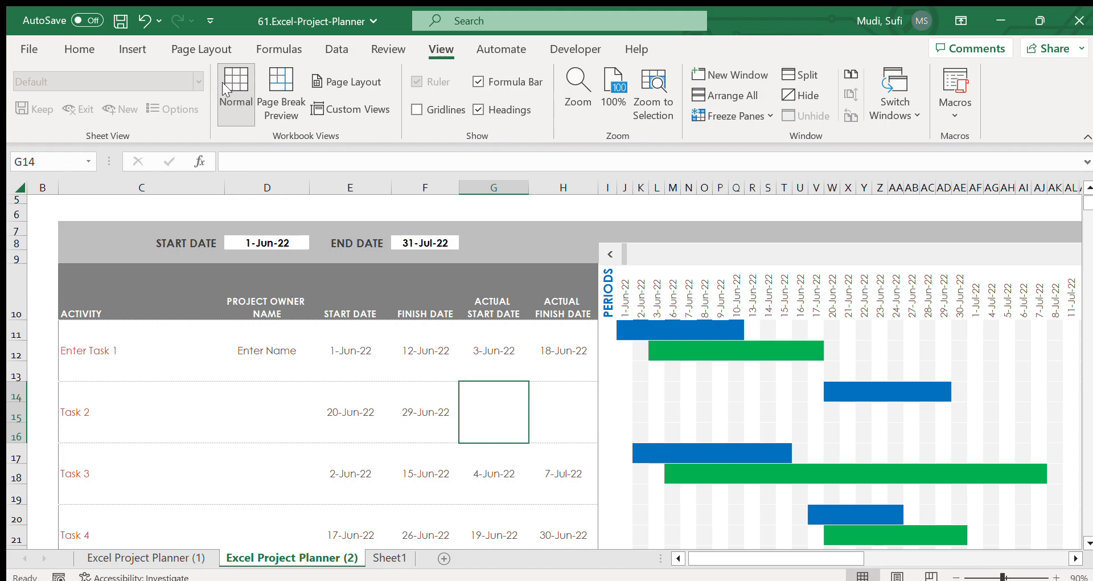
pyautogui.click(137, 15)
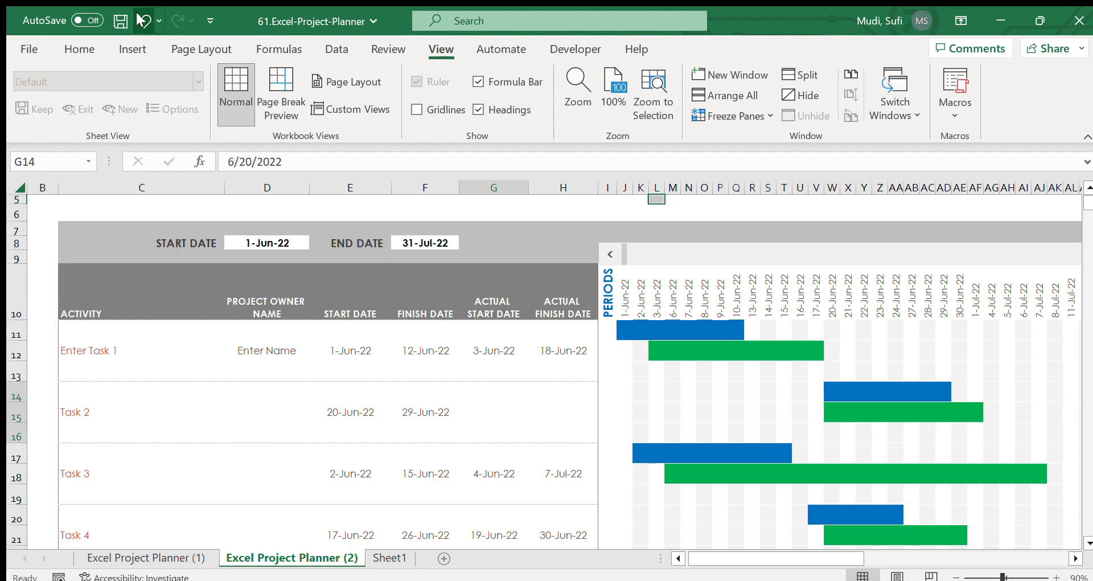
# Check Task 2's row, and examine the Plan and Actual colour legend above the Gantt chart
pyautogui.click(615, 406)
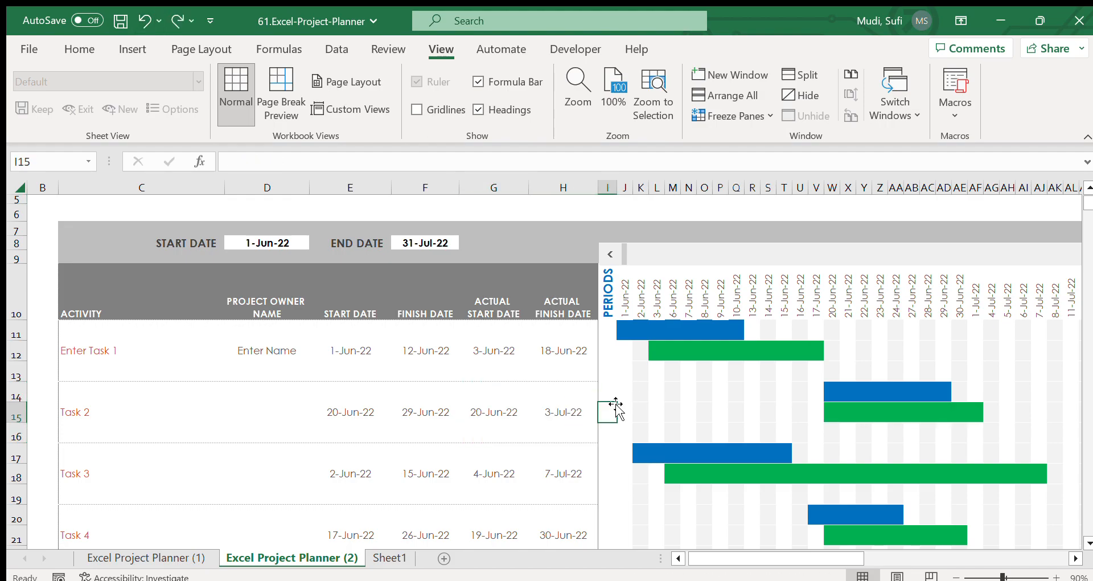
pyautogui.click(1089, 188)
pyautogui.click(1089, 187)
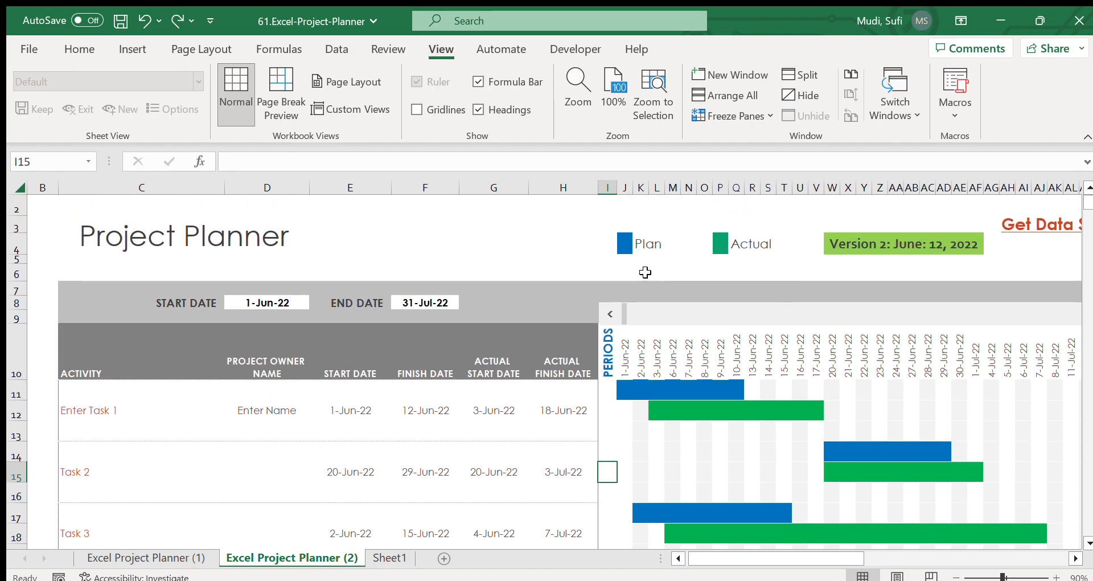
# Examine the blue Plan and green Actual legend swatches, and compare them with the start of Task 1's actual bar
pyautogui.click(622, 240)
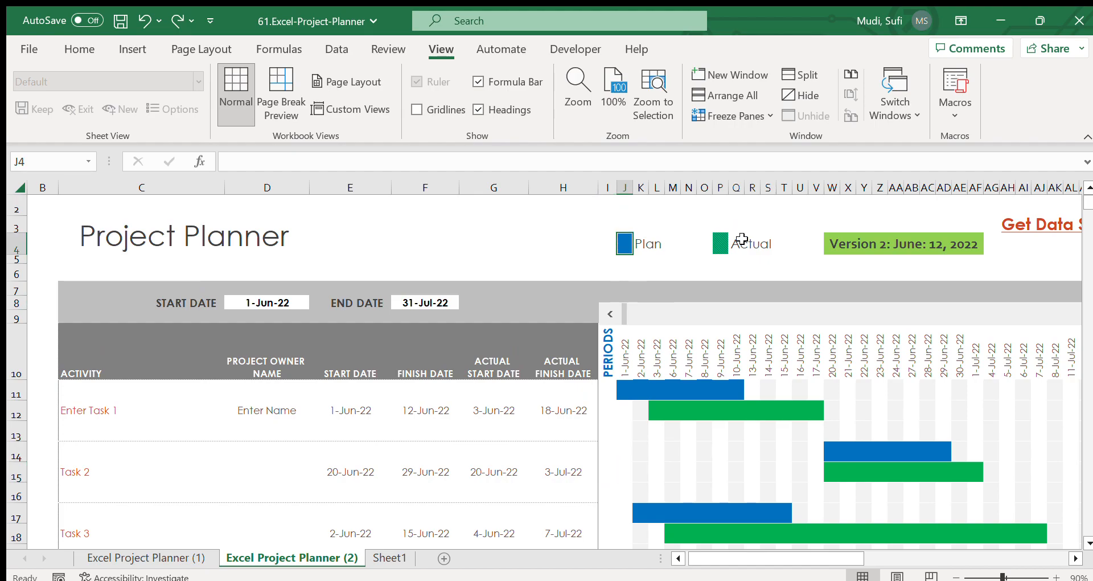
pyautogui.click(720, 242)
pyautogui.click(622, 245)
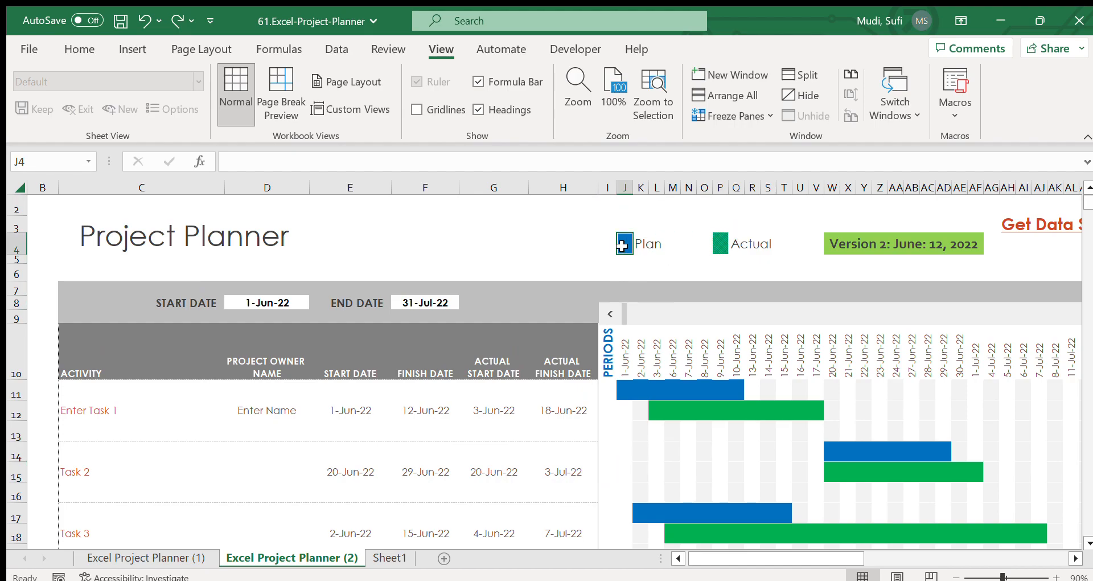
pyautogui.click(653, 245)
pyautogui.click(625, 245)
pyautogui.click(721, 242)
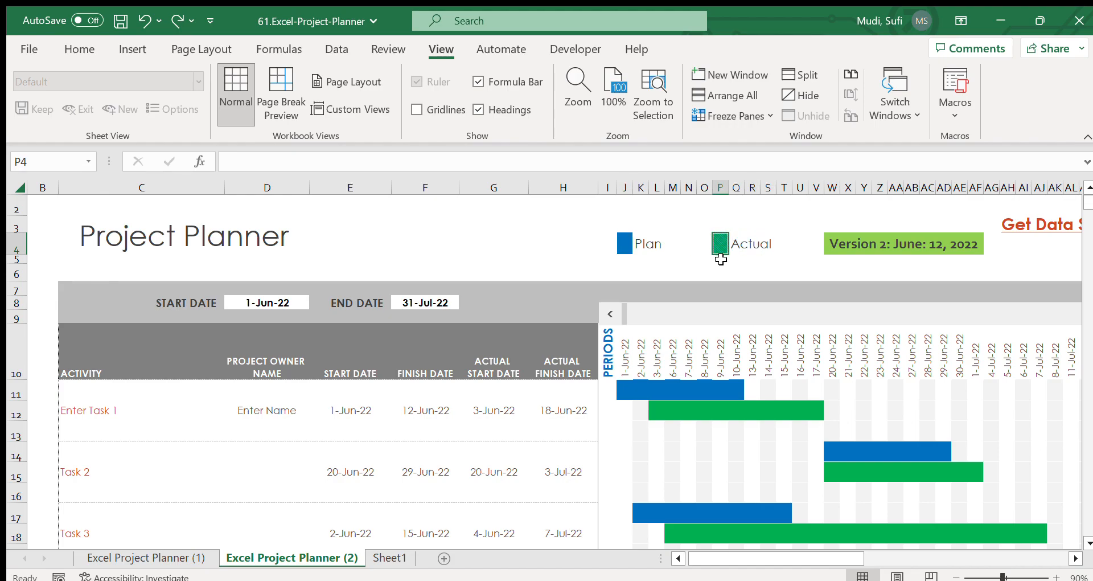
pyautogui.click(664, 414)
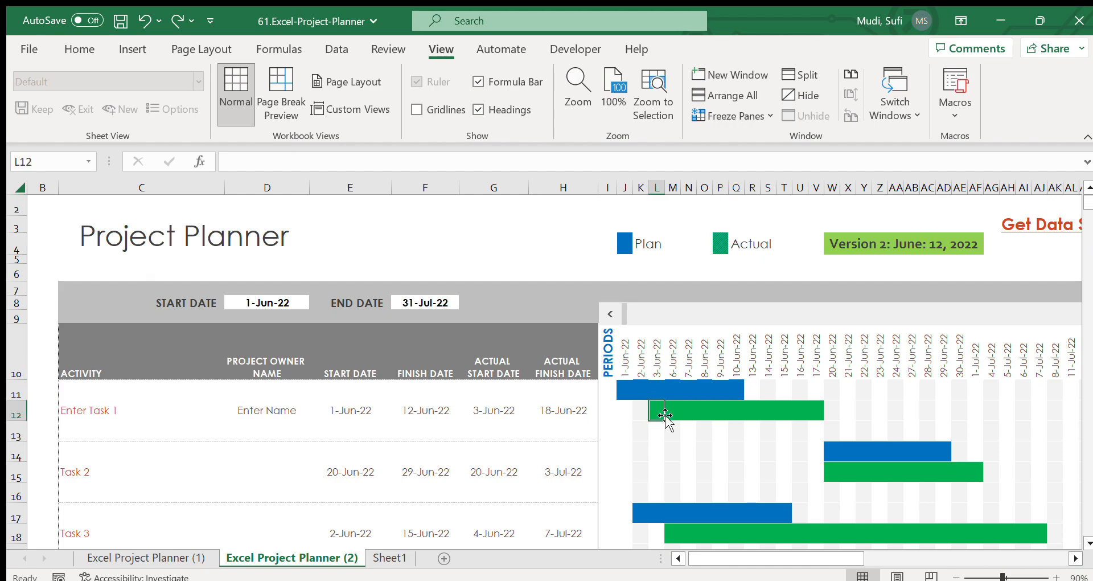
# Review the whole planner down to Task 9 and return to the Project Planner heading
pyautogui.click(1089, 188)
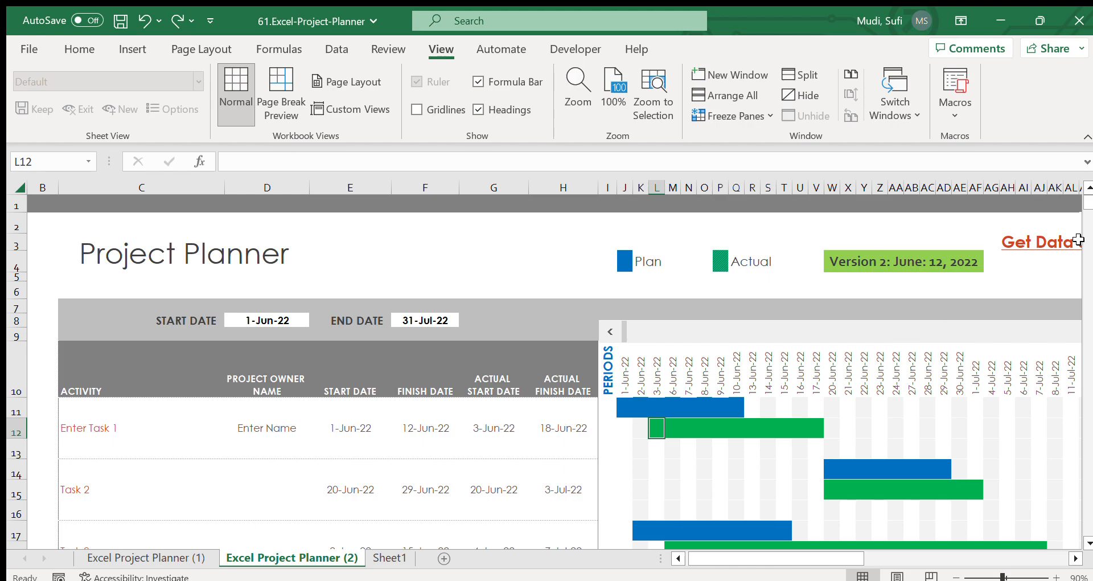
pyautogui.click(1087, 543)
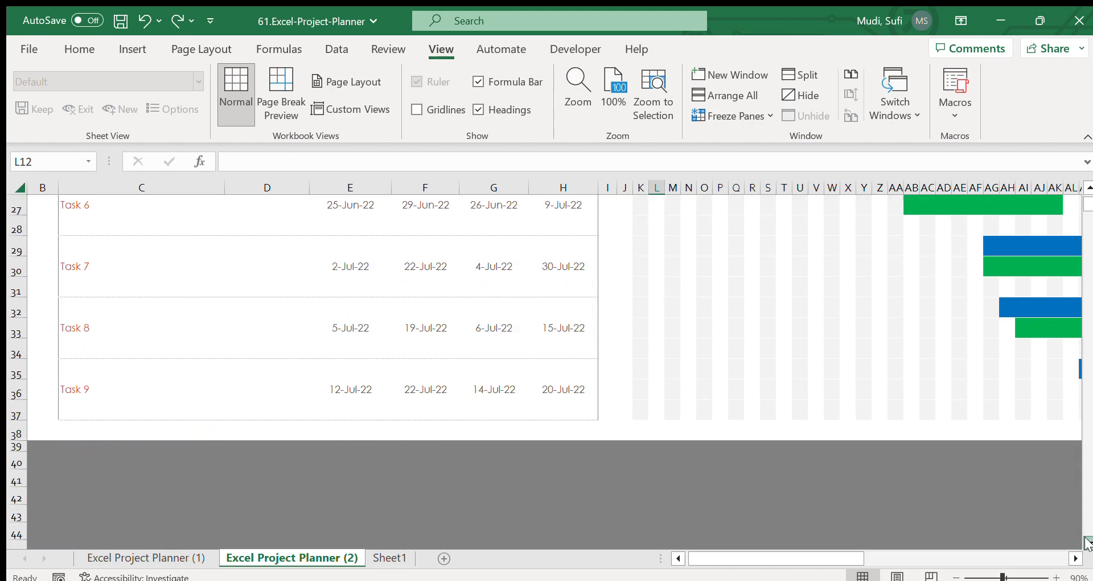
pyautogui.click(1088, 188)
pyautogui.click(1088, 189)
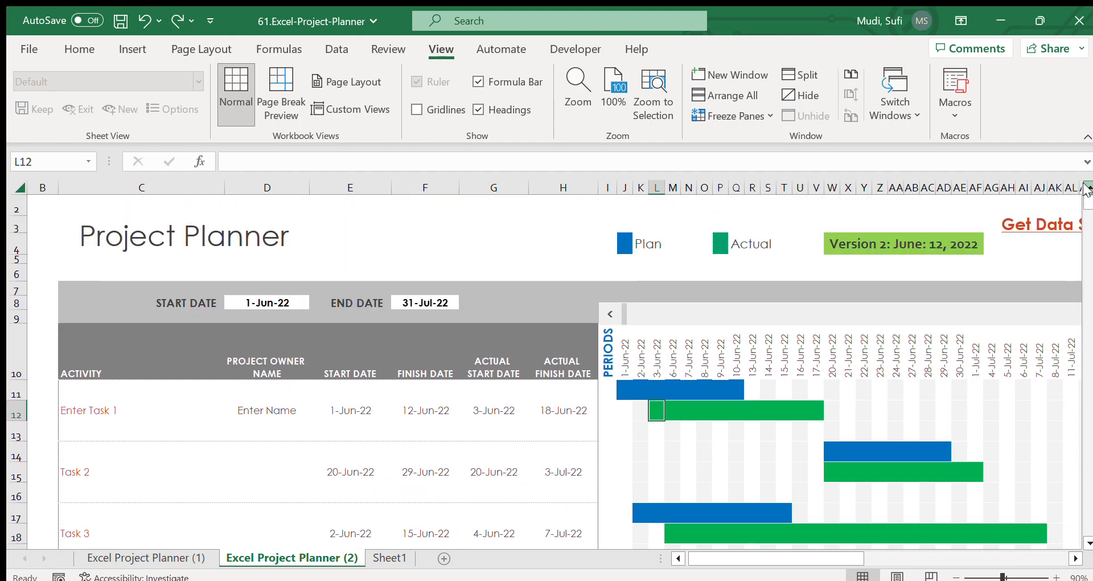
pyautogui.click(1088, 190)
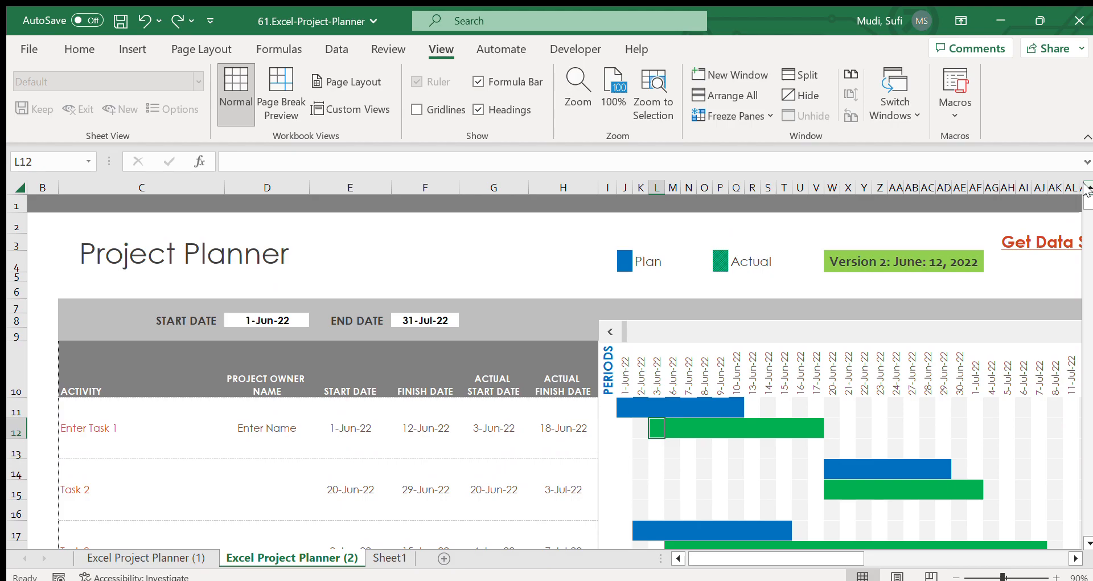
# Bring the later July dates of the Gantt chart and the area beside it into view
pyautogui.click(1070, 561)
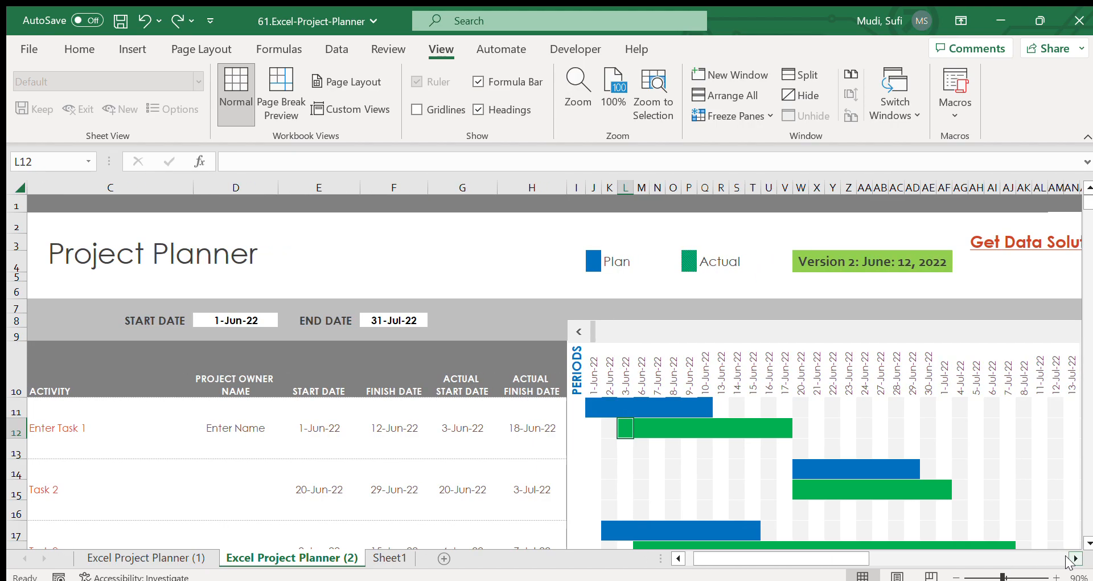
pyautogui.click(1071, 561)
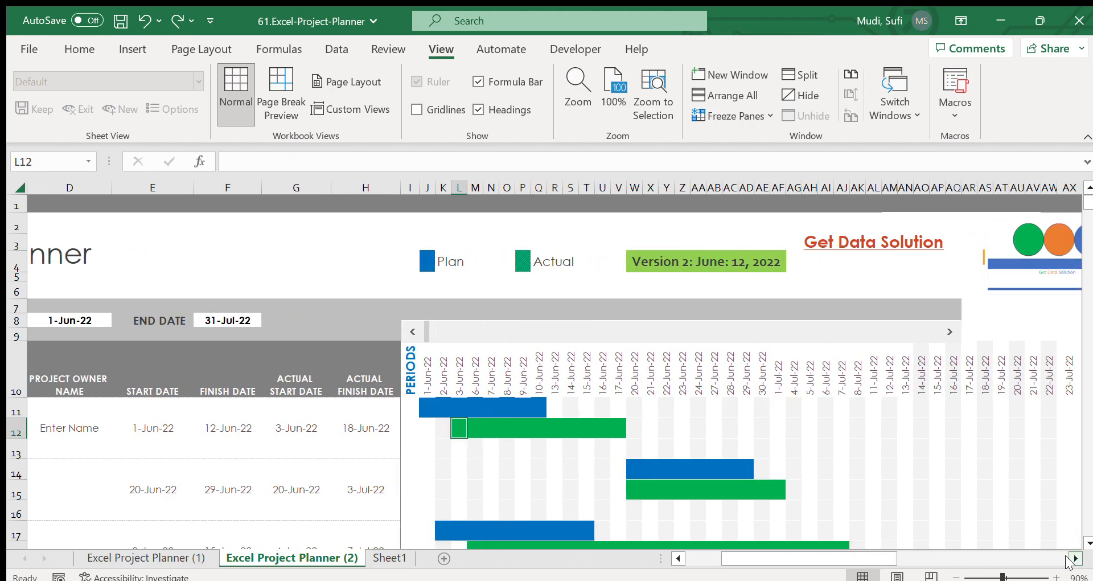